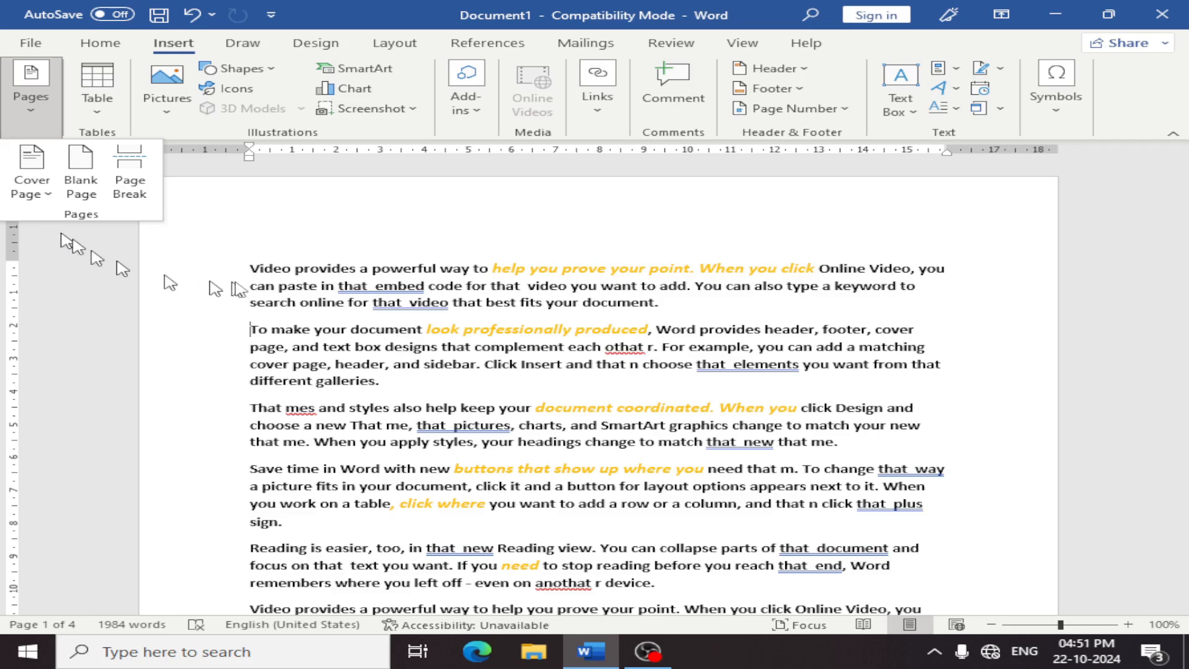
Insert a blank page in front of the document's first page of text.
scroll(283, 280, down, 9)
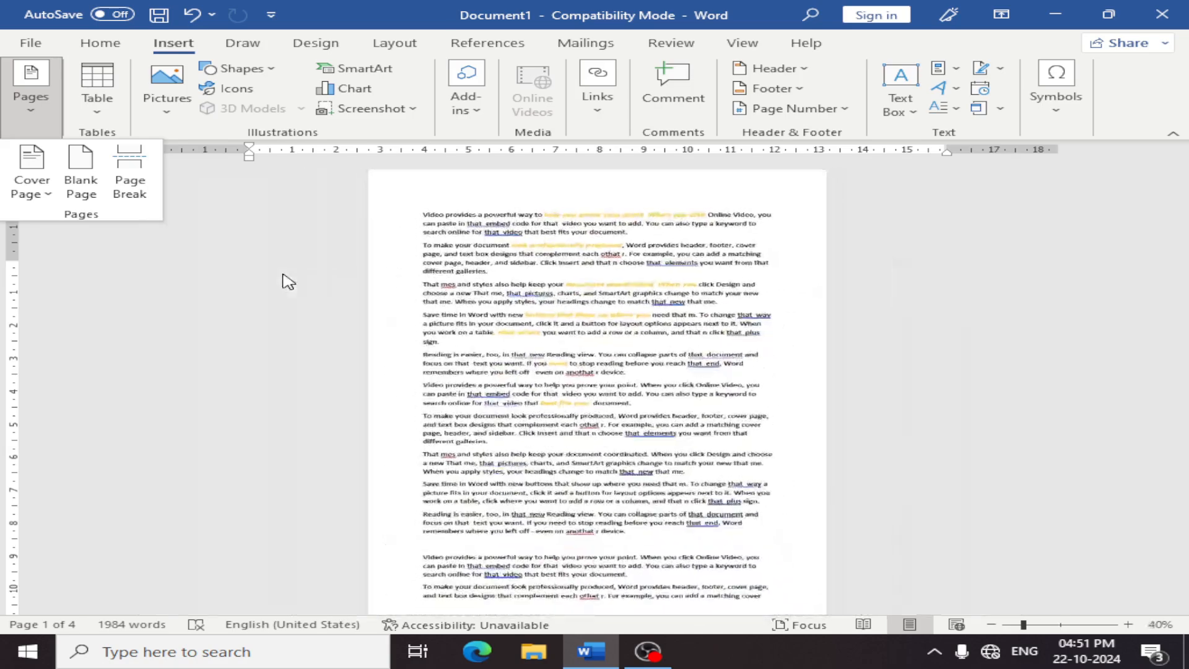
scroll(471, 384, up, 8)
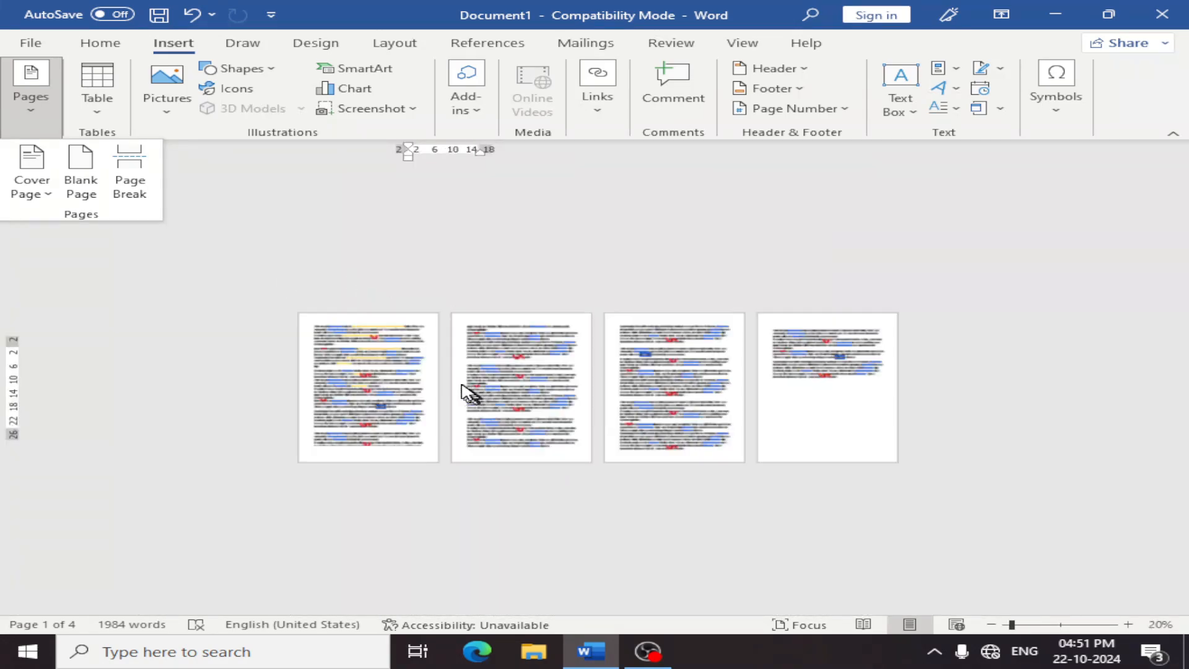
scroll(462, 389, down, 8)
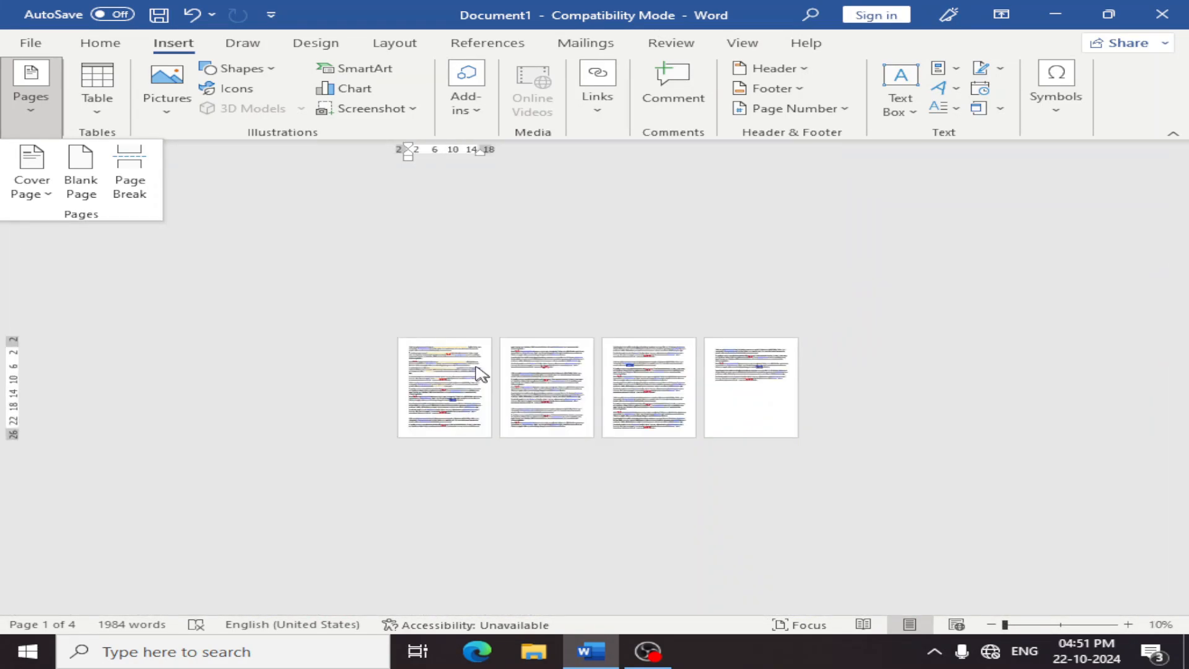
scroll(482, 374, up, 8)
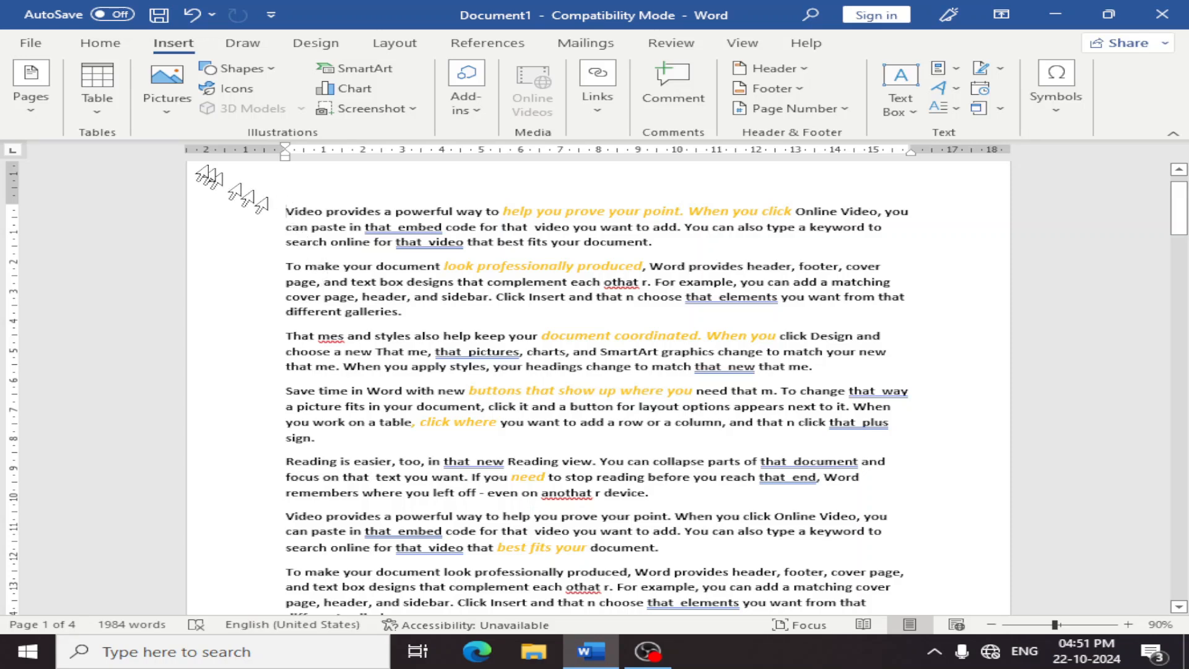
click(30, 116)
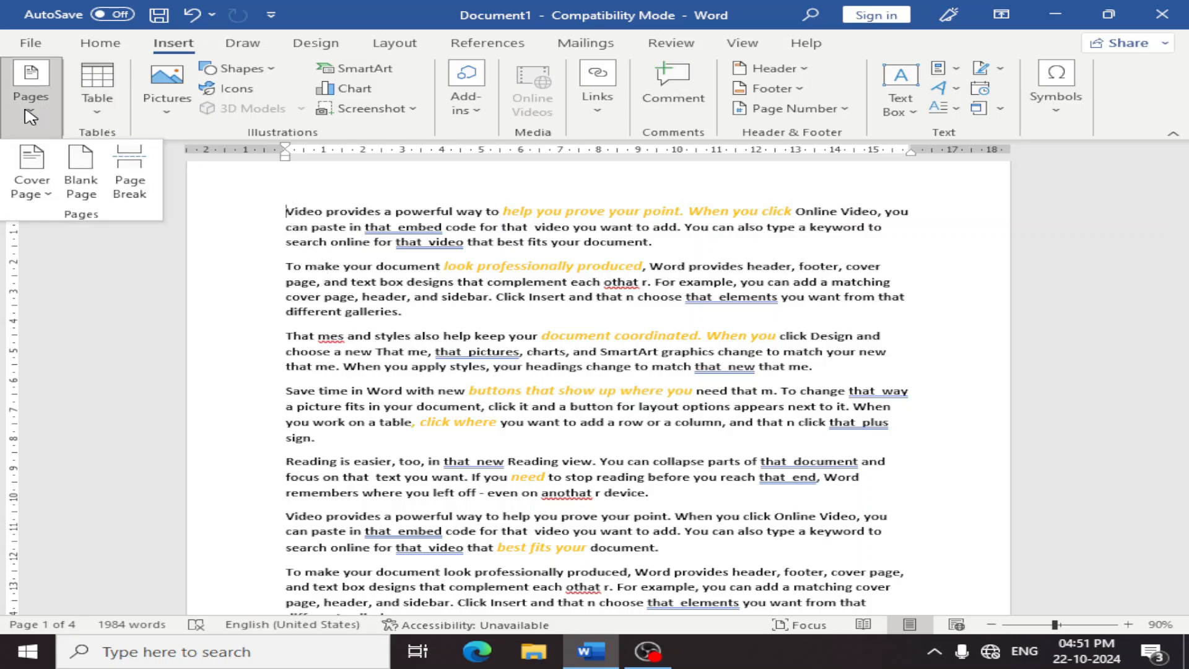
click(86, 183)
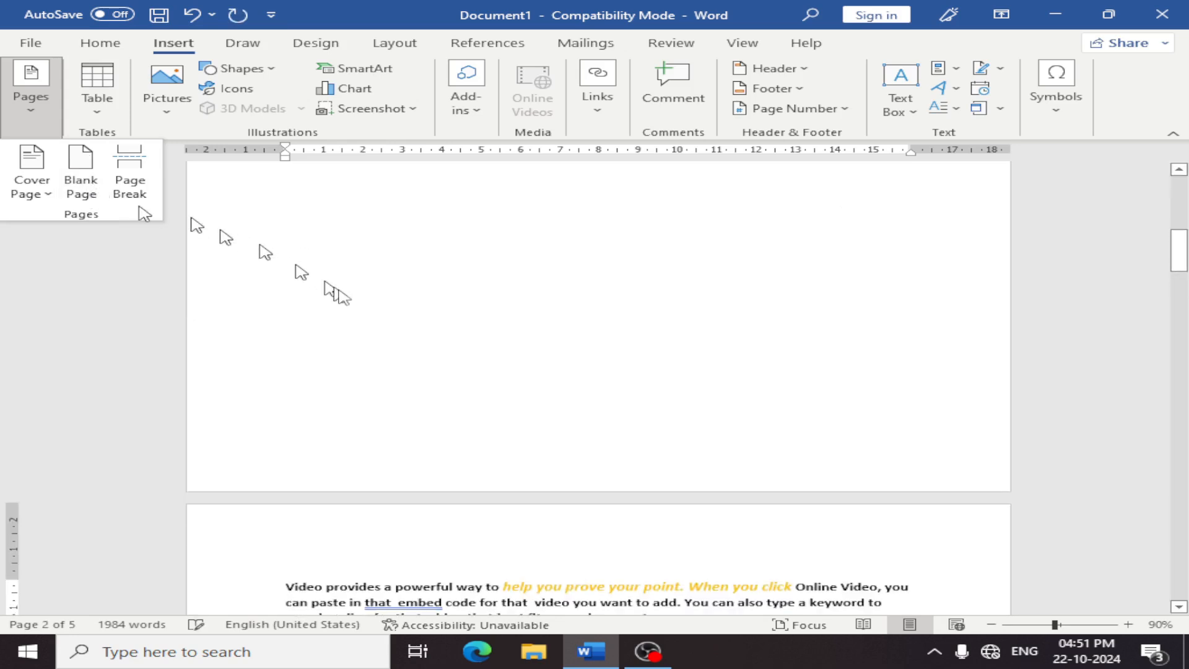
scroll(551, 421, up, 1)
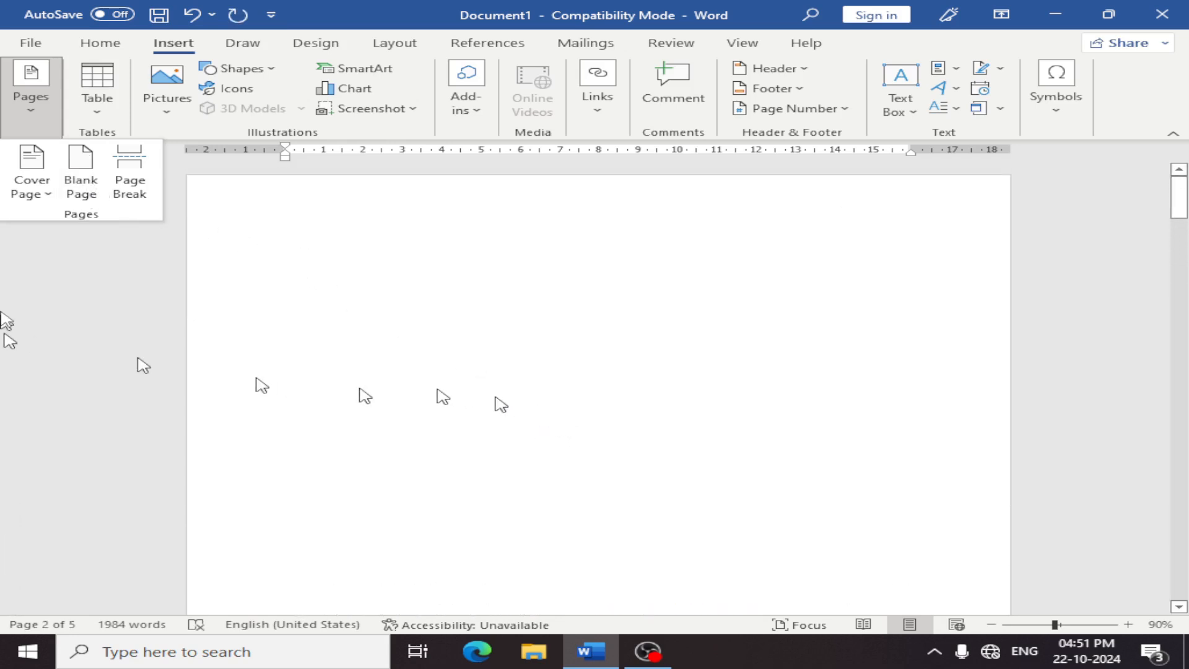
scroll(484, 369, down, 4)
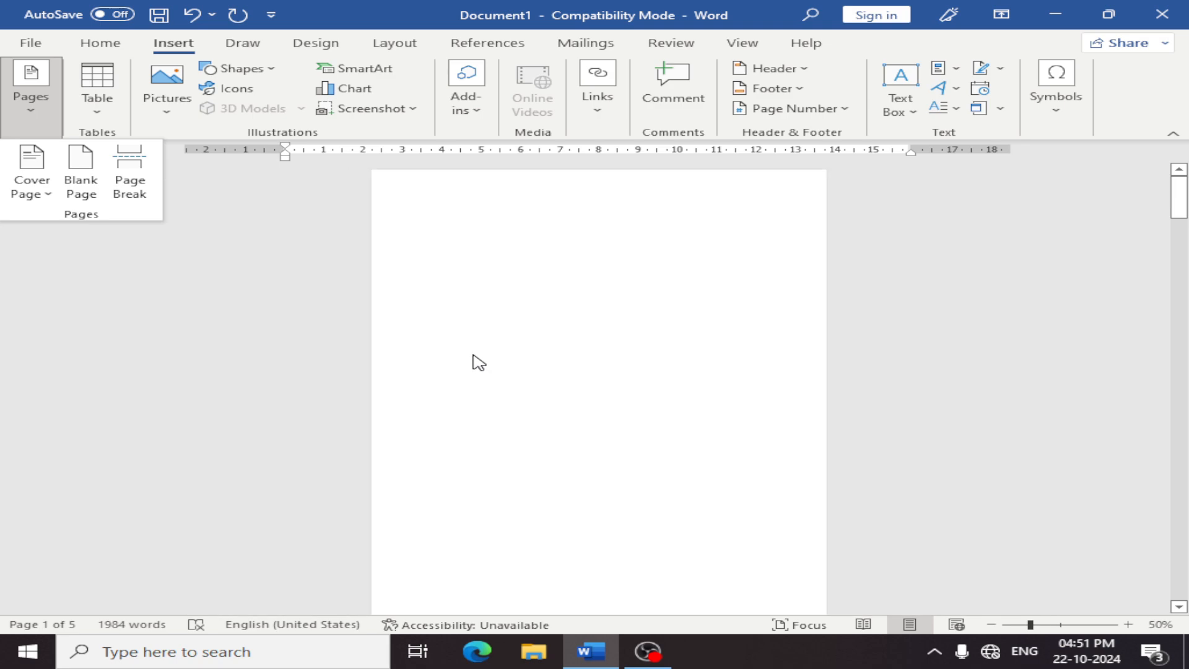
scroll(480, 344, up, 5)
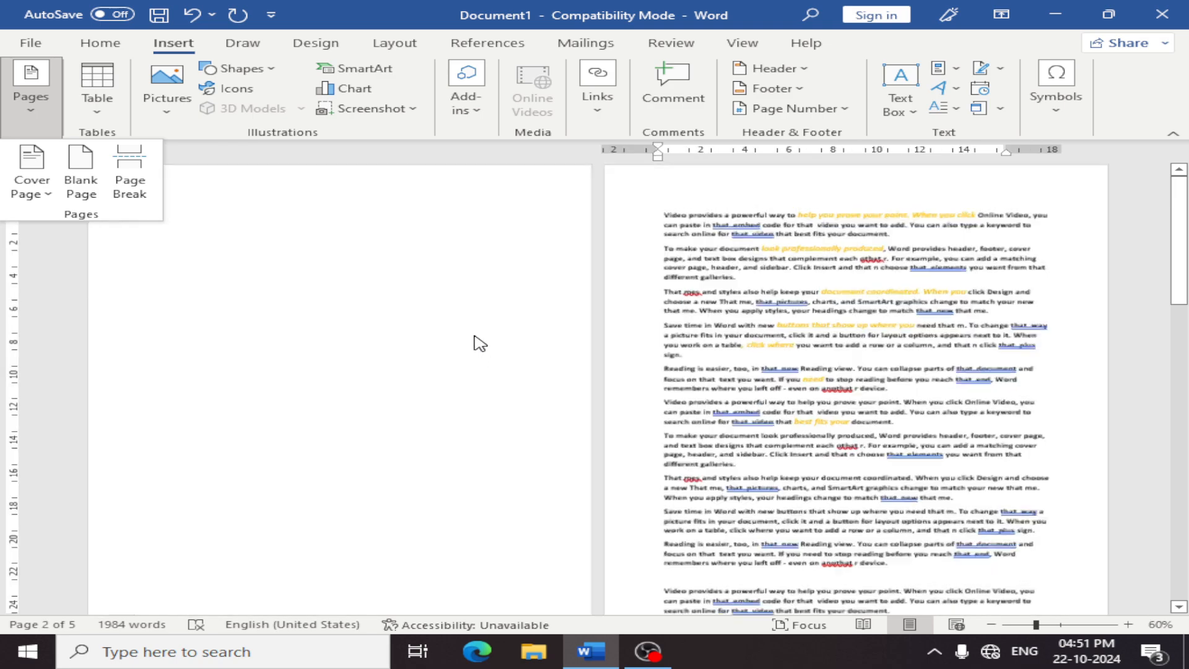
scroll(507, 342, up, 1)
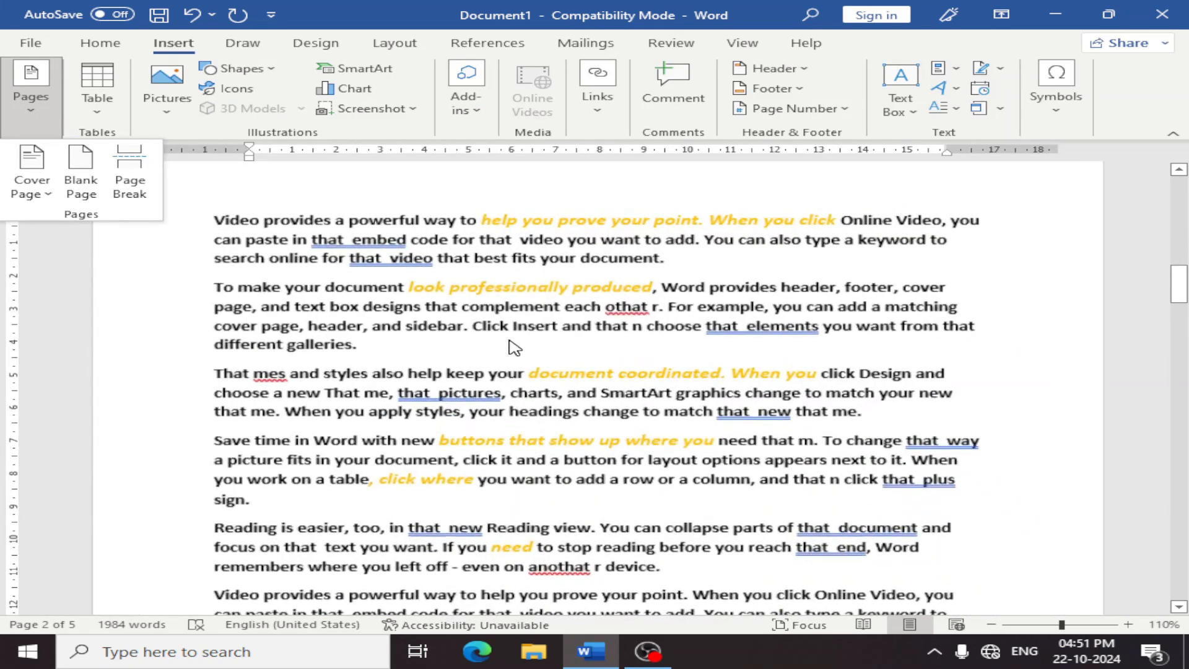
scroll(477, 323, up, 3)
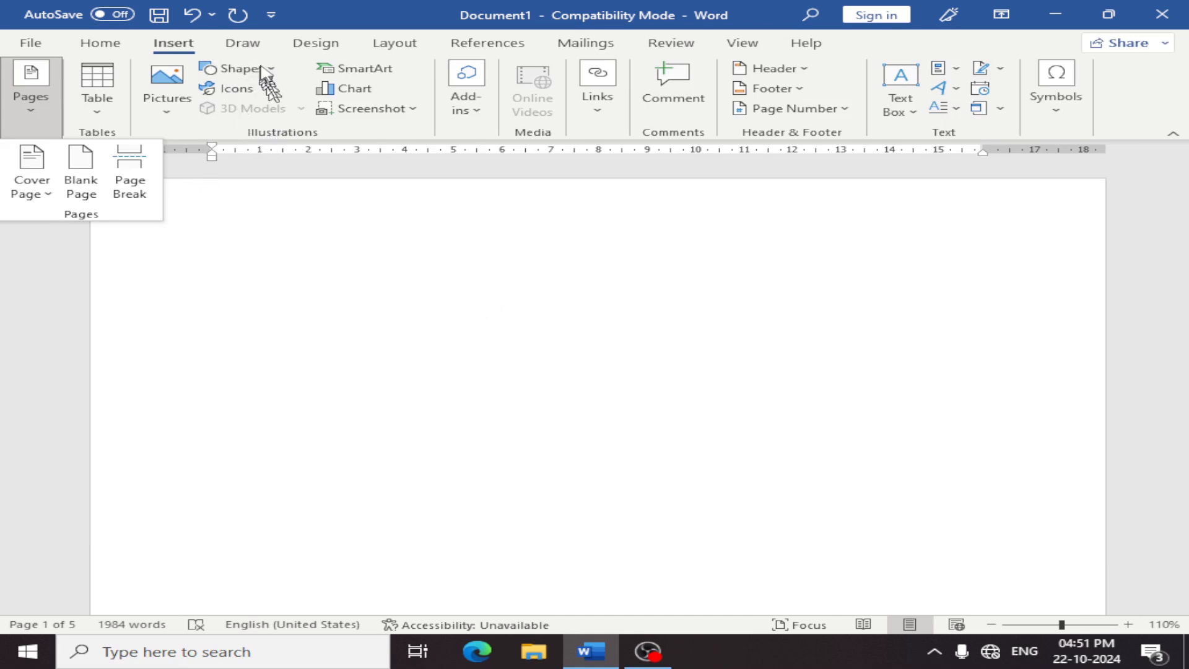
click(263, 69)
click(281, 108)
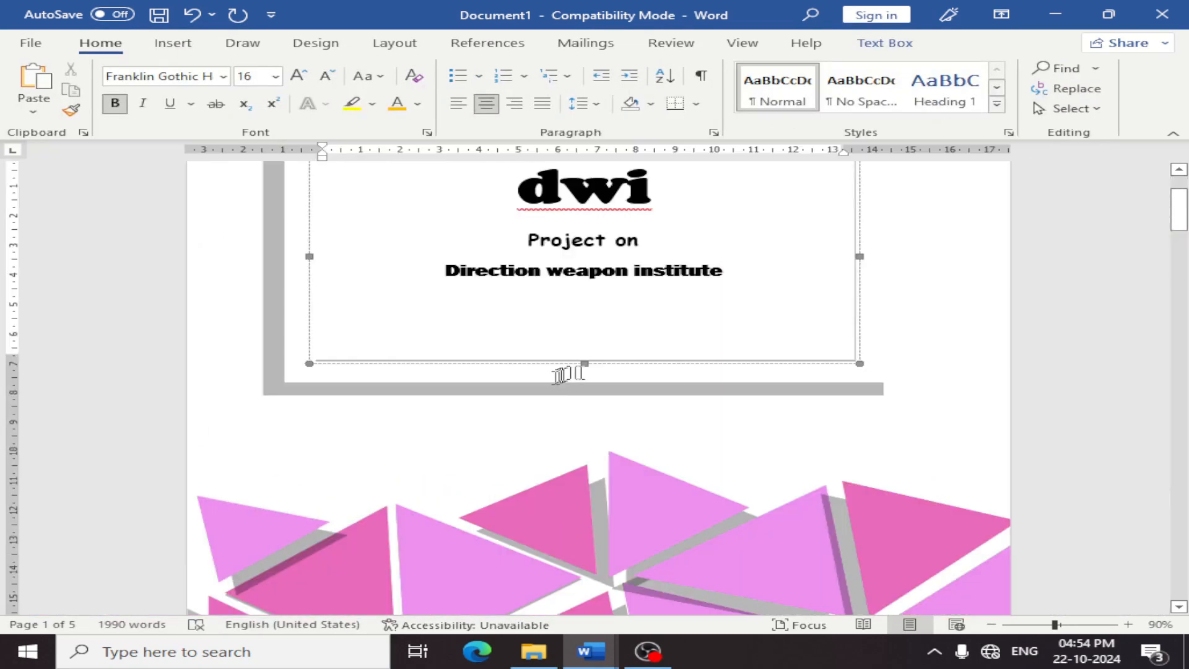
scroll(673, 409, down, 3)
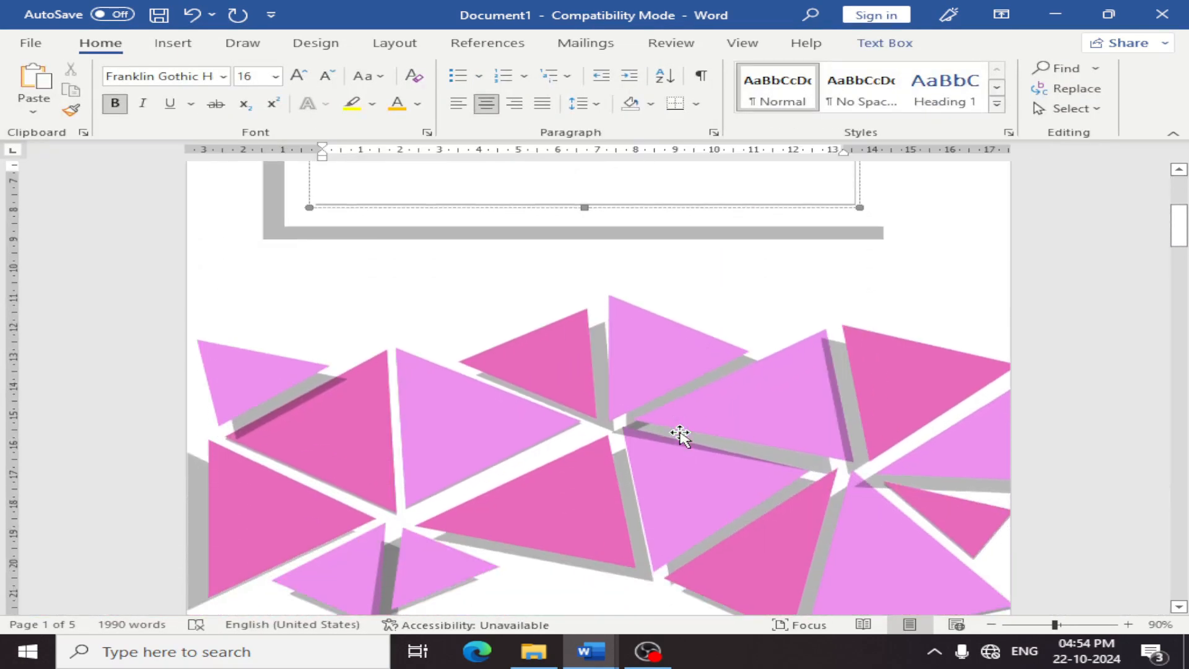
ctrl+scroll(688, 427, down, 3)
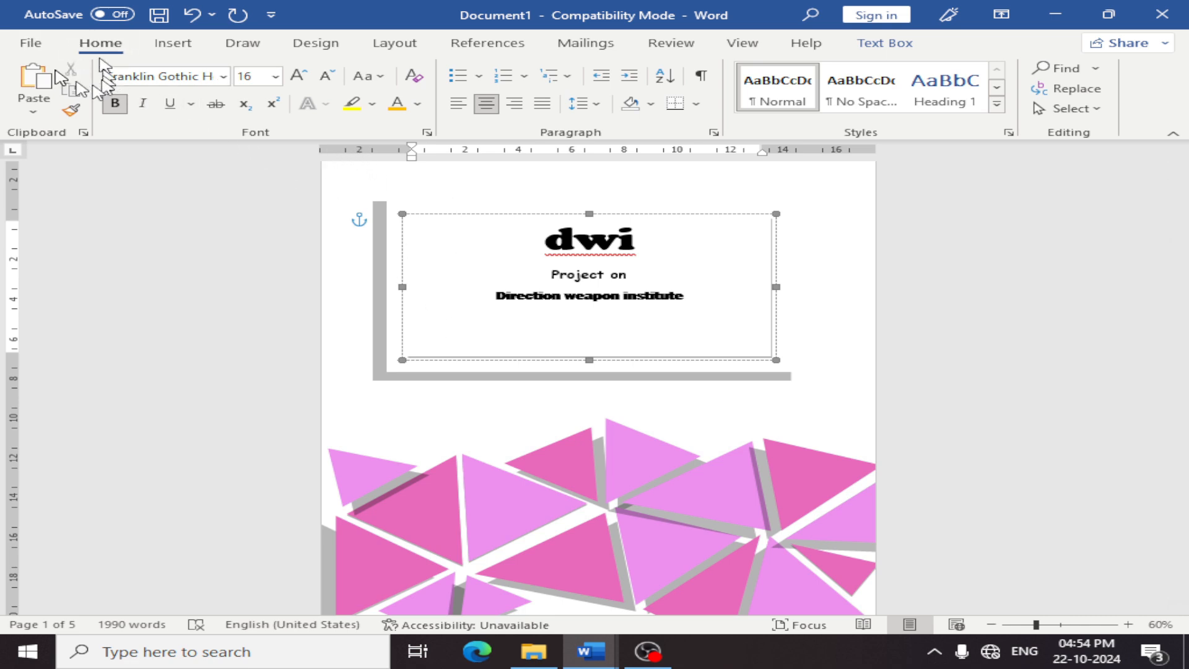
click(32, 42)
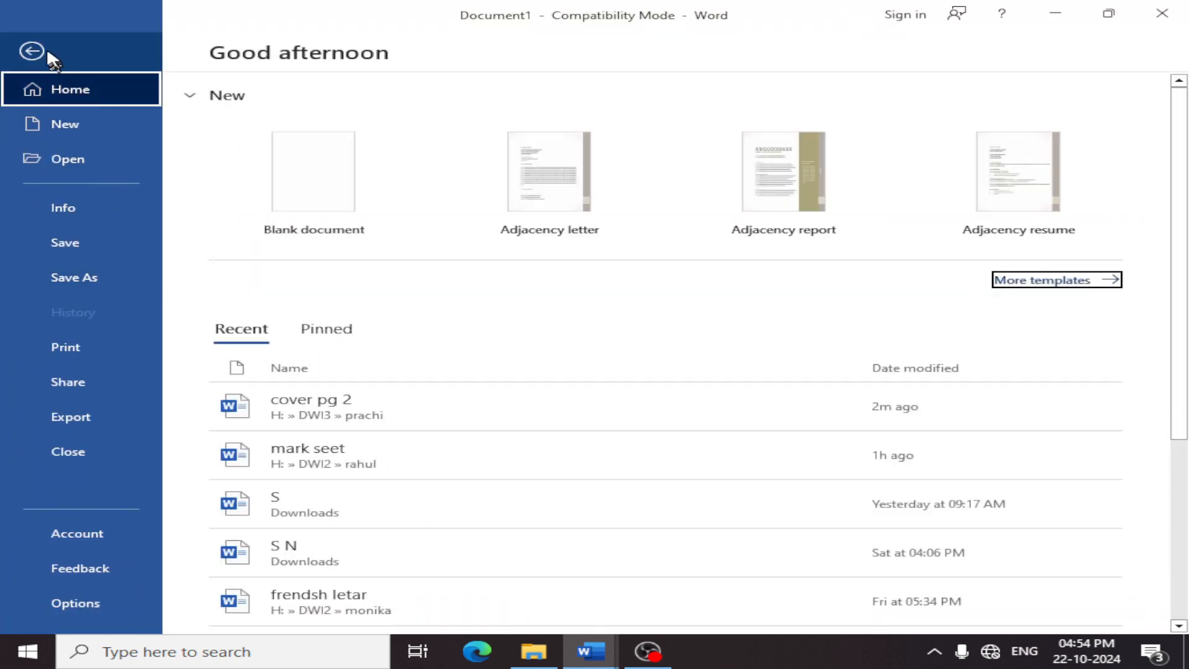
click(33, 51)
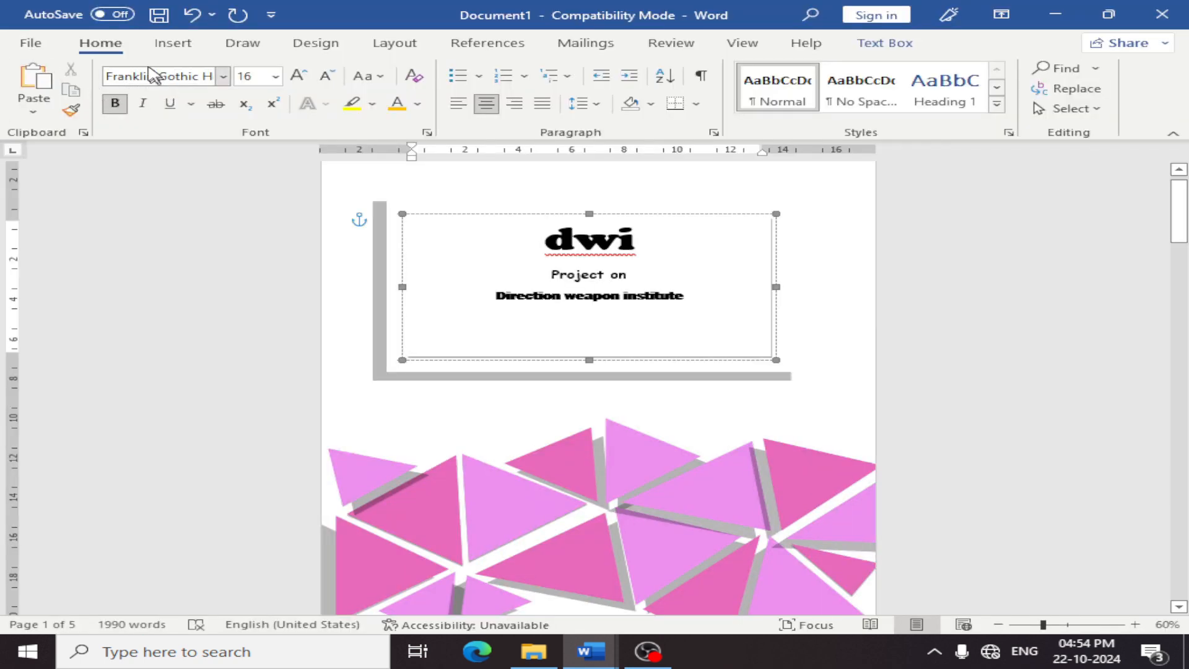
Browse the built-in cover page designs through to the last one, and close the gallery without choosing any.
click(168, 45)
click(47, 111)
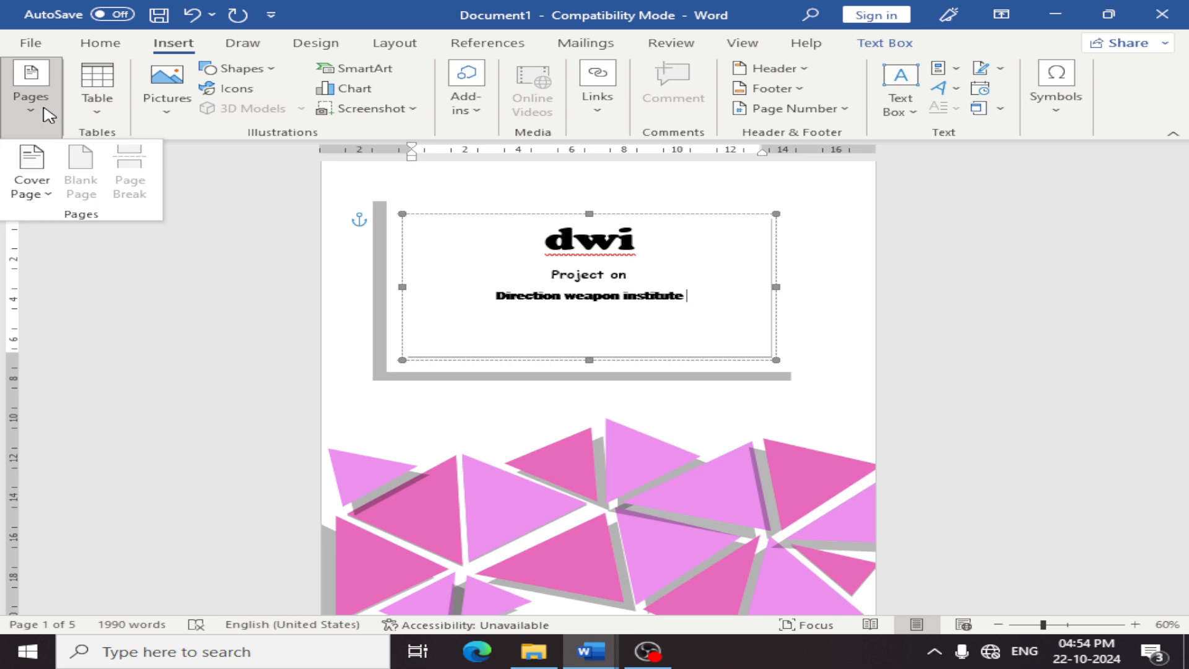
click(37, 186)
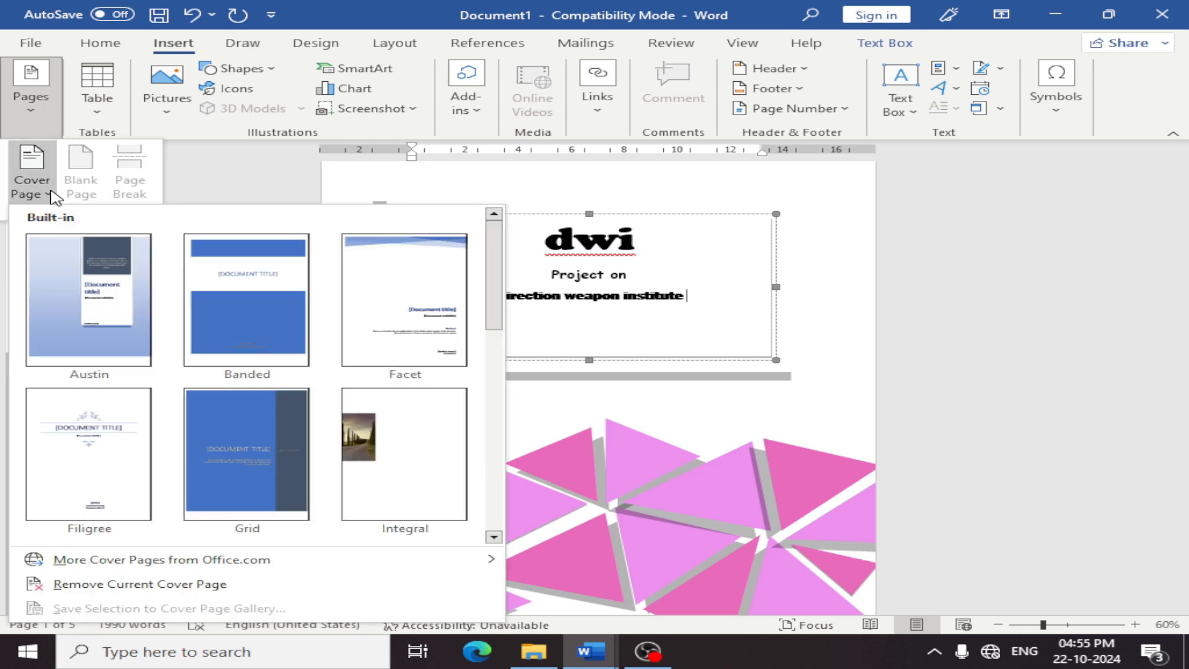
scroll(186, 434, down, 6)
scroll(316, 390, up, 7)
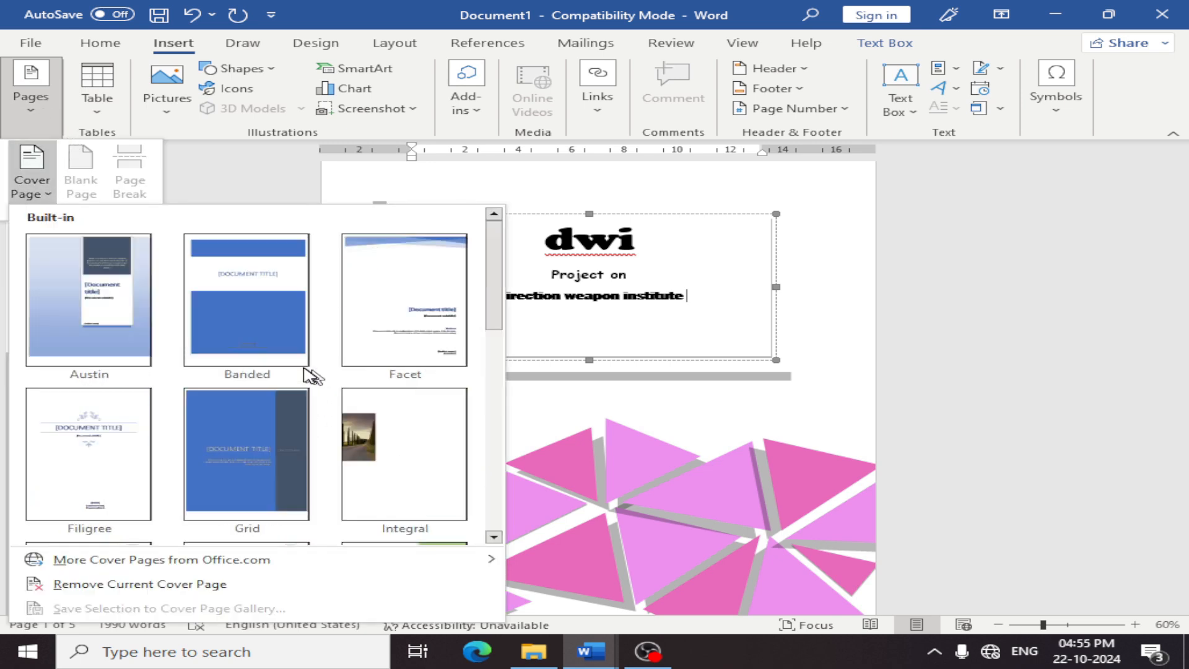
scroll(317, 387, down, 6)
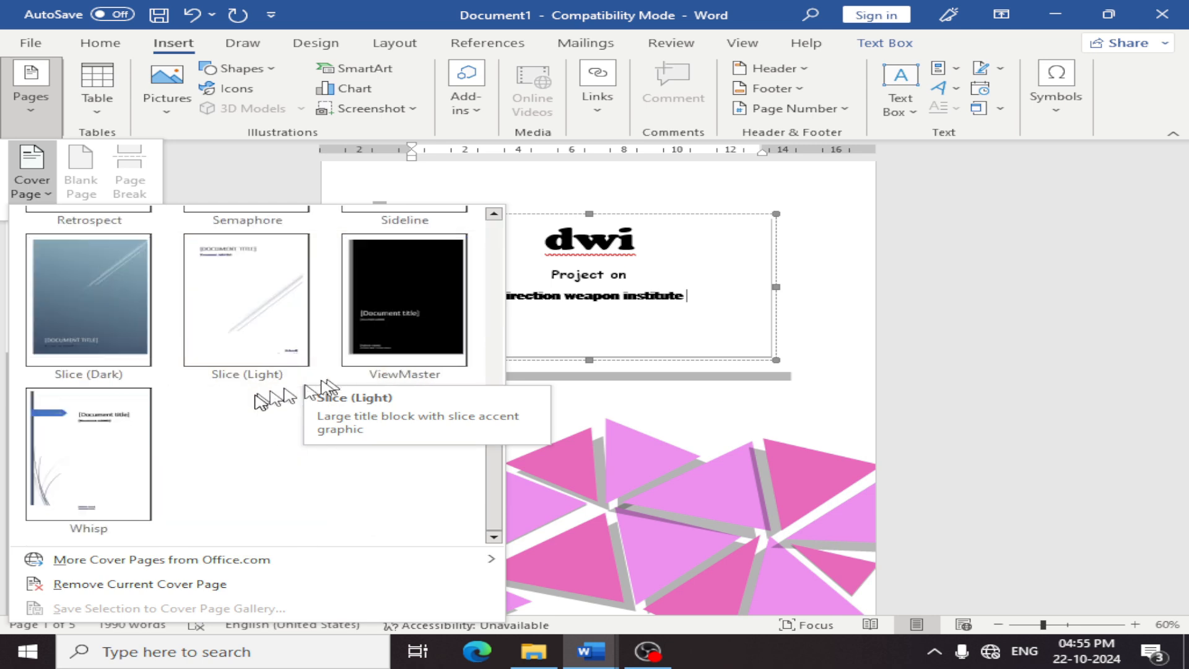
scroll(313, 384, up, 6)
scroll(313, 391, down, 6)
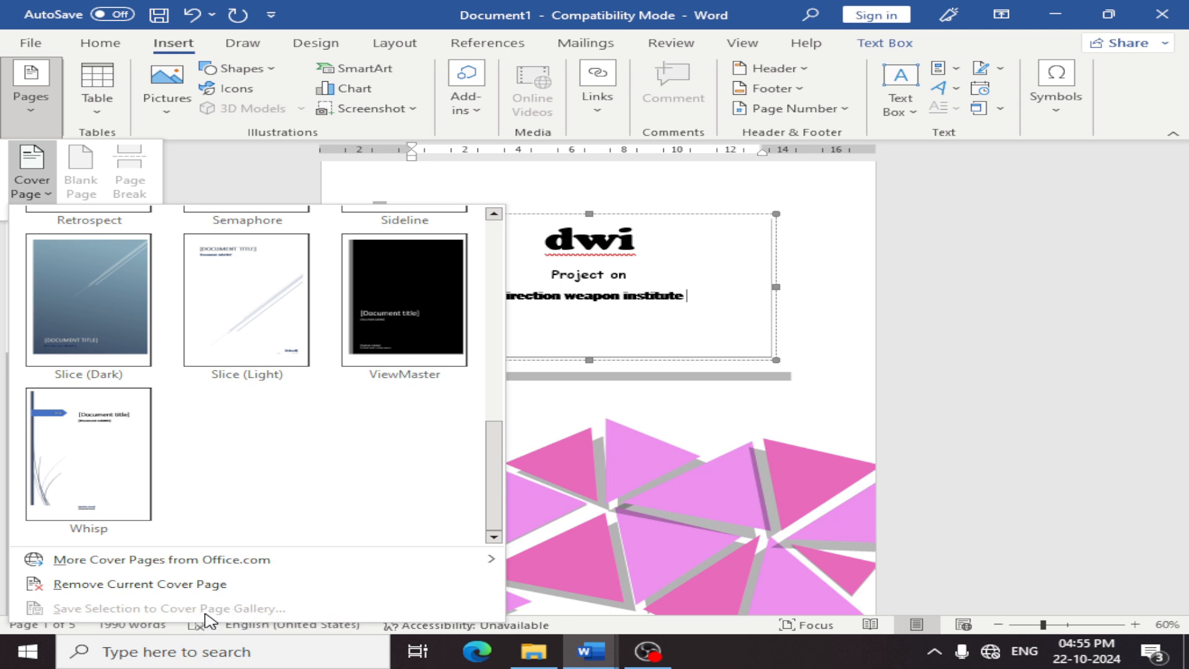
click(717, 422)
click(456, 205)
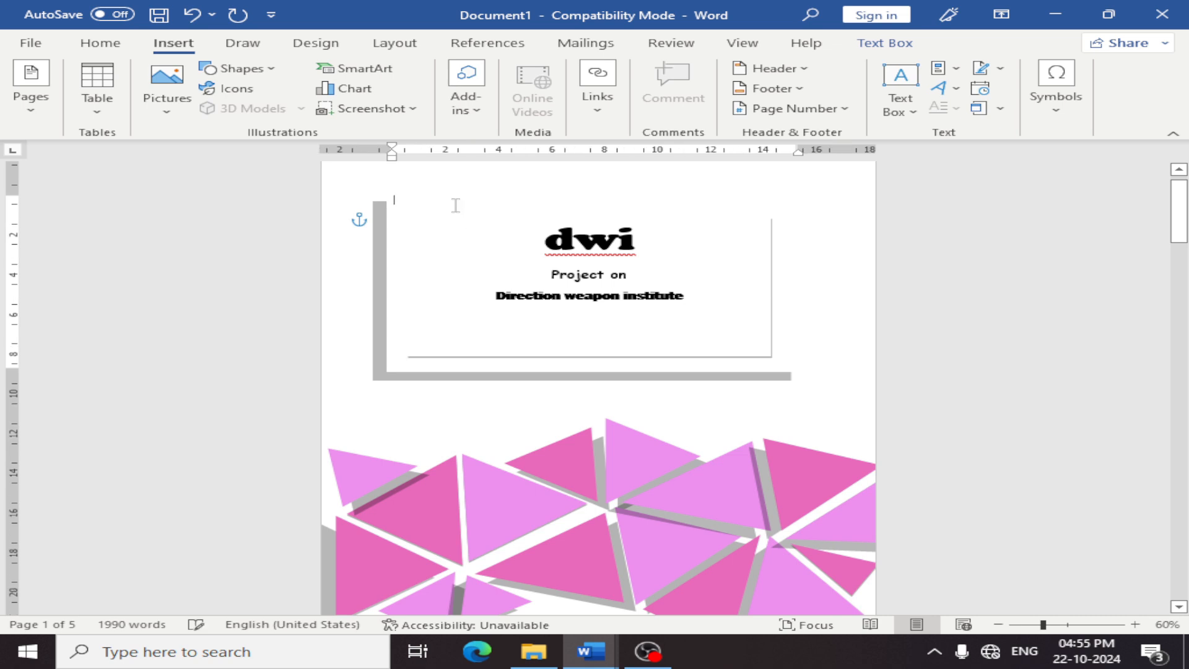
Group the title text box and all the pink triangle shapes of the cover design into one object.
click(387, 210)
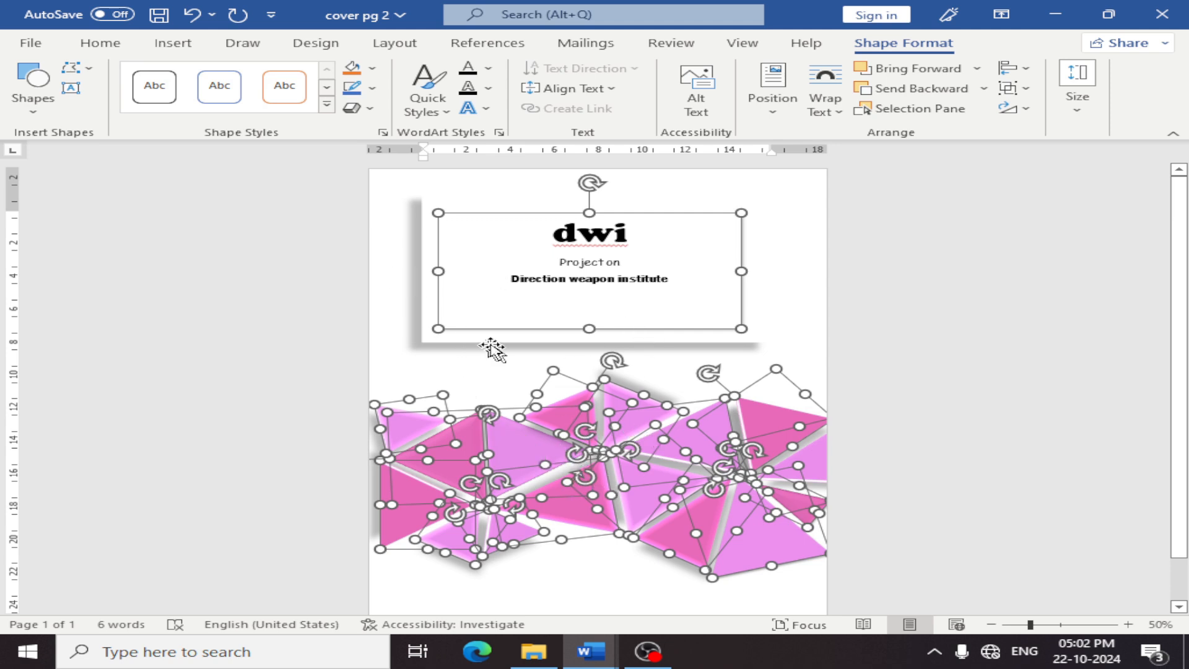
click(1032, 90)
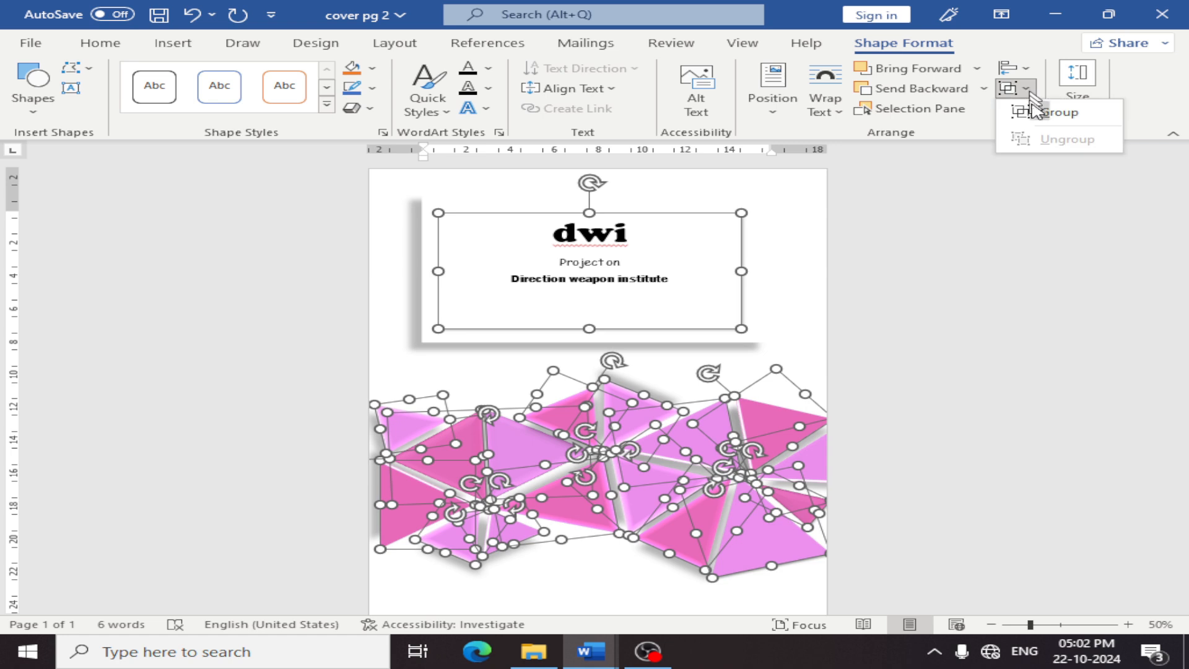
click(1061, 116)
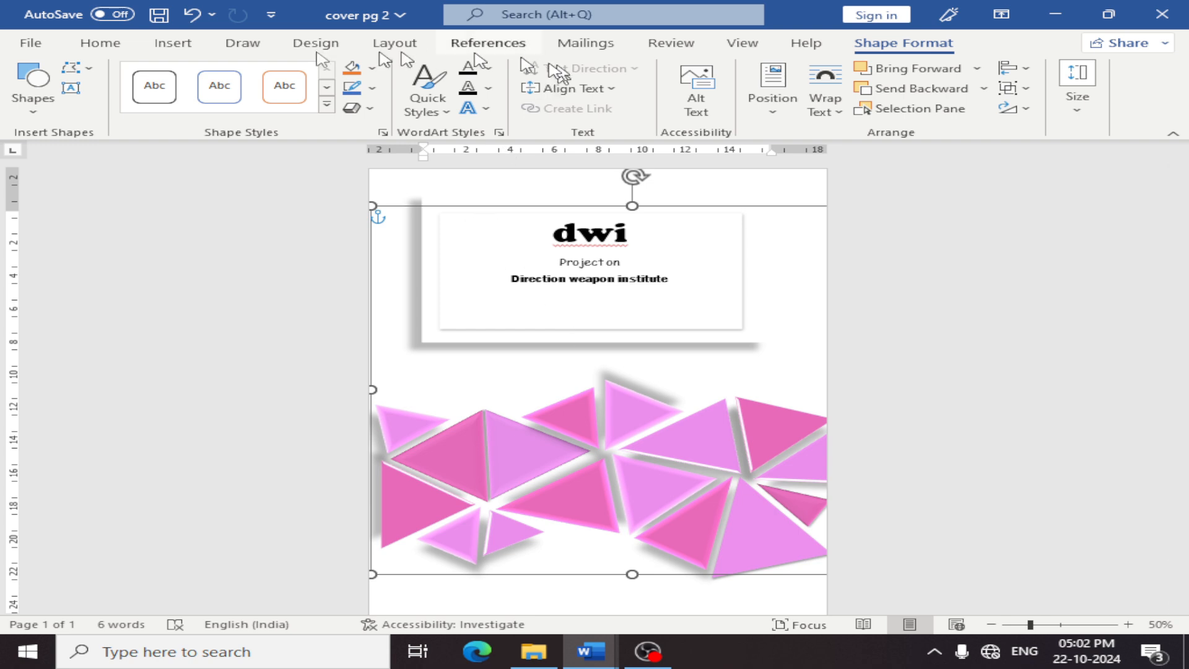
Save the selected cover design to the Cover Page gallery under the name my self, in the General category.
click(185, 49)
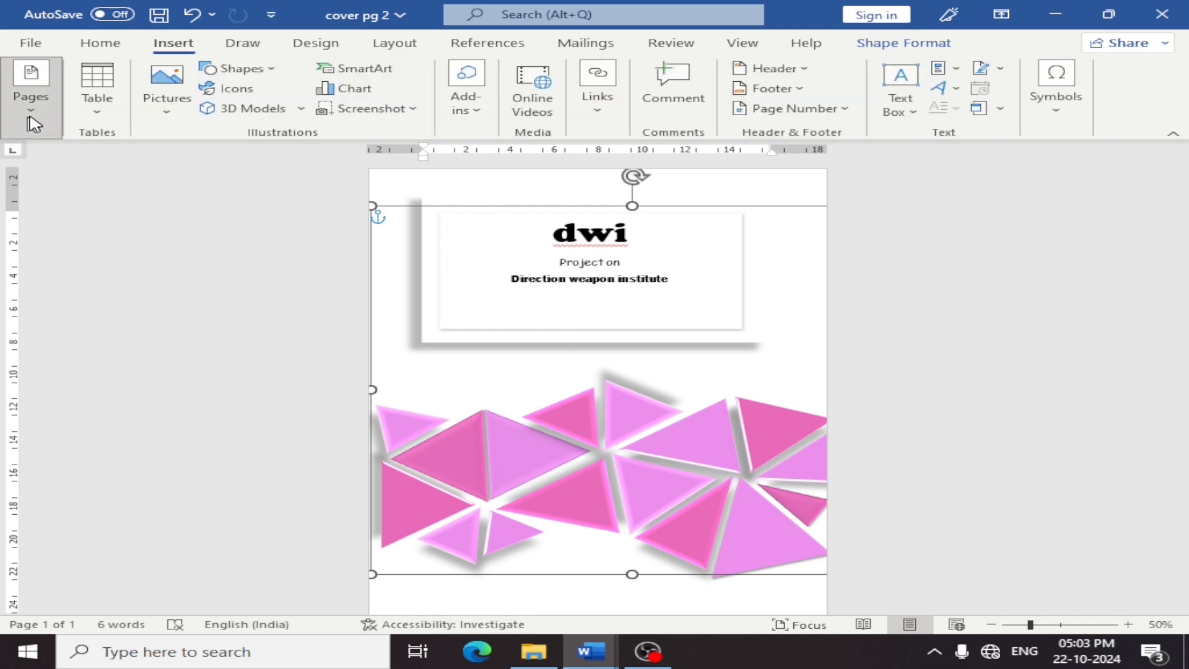
click(30, 93)
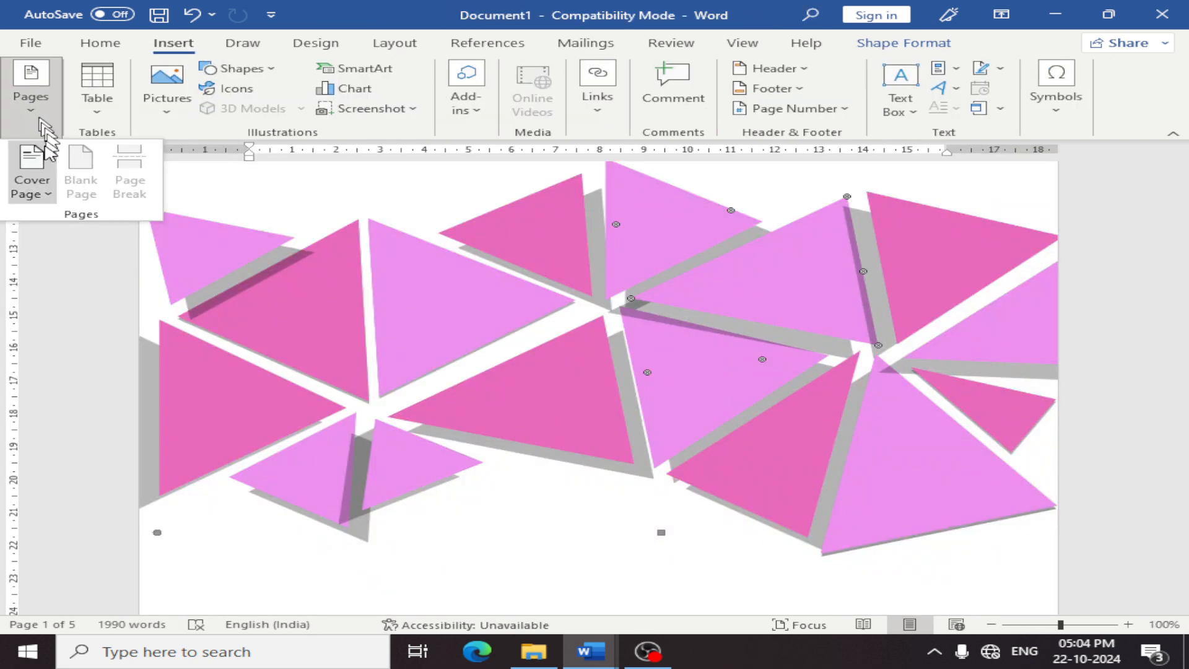
click(46, 197)
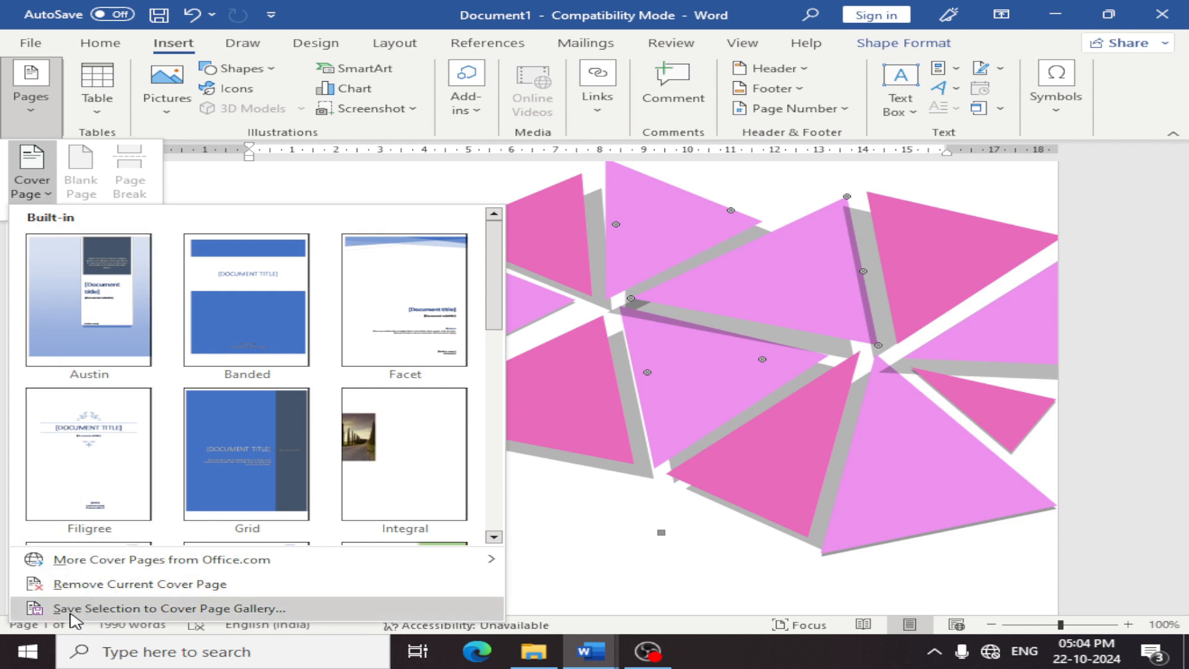
click(260, 609)
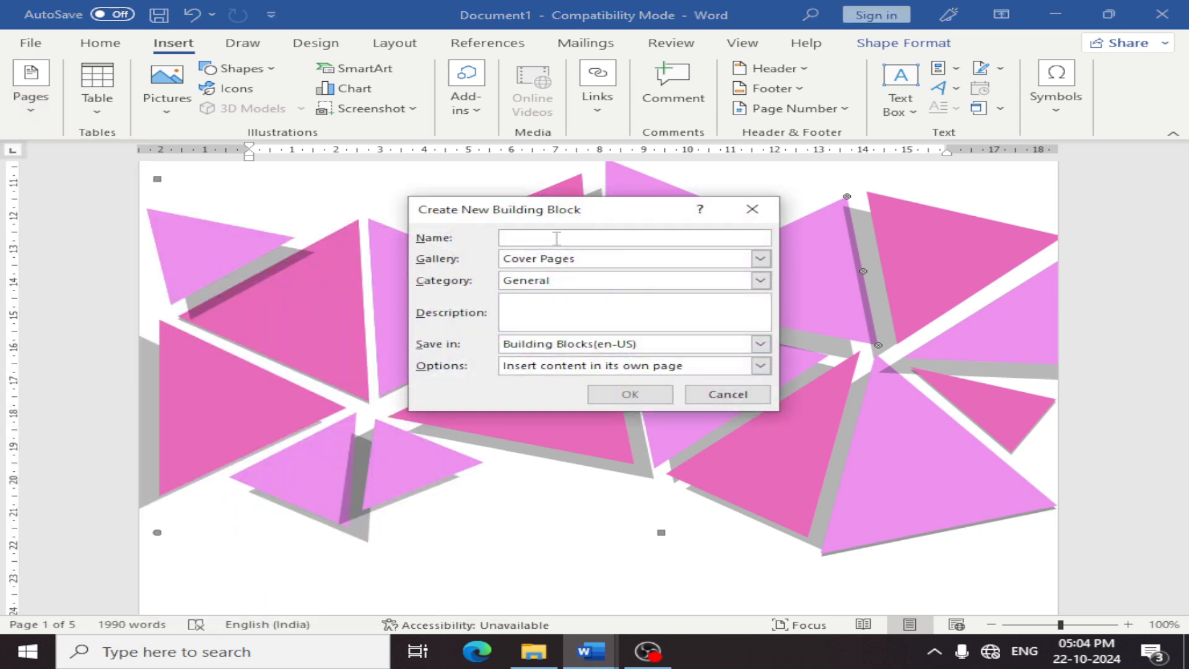
text(self)
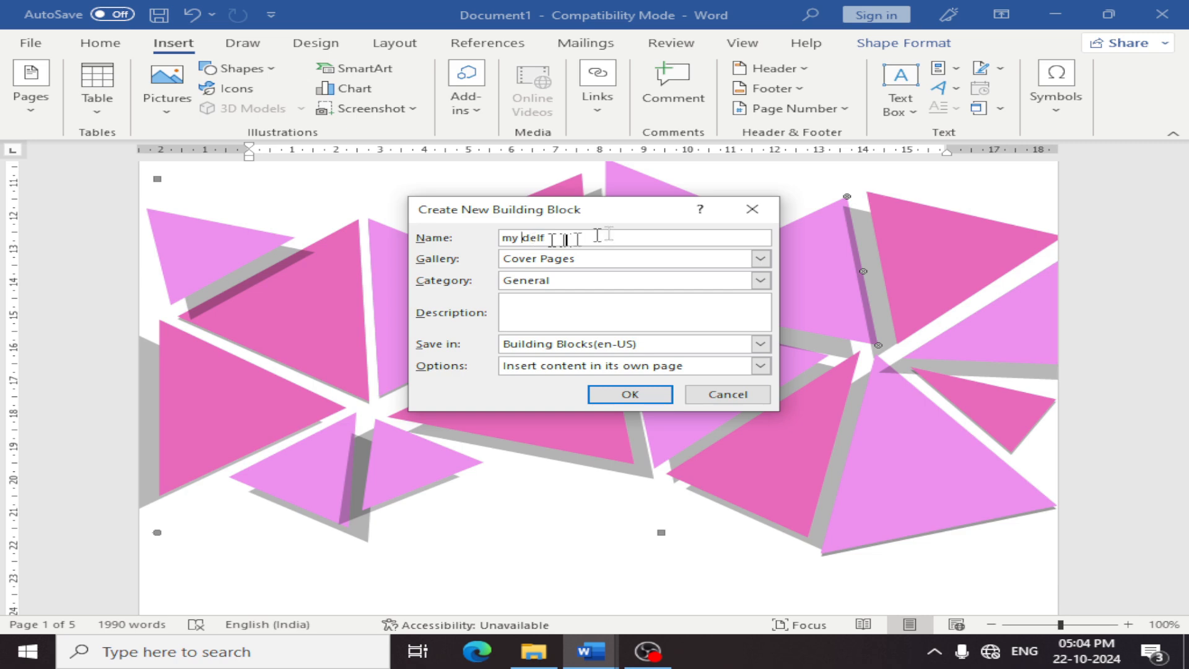
click(629, 396)
Check the General section of the Cover Page gallery for the saved my self design.
scroll(638, 355, up, 4)
ctrl+scroll(638, 355, down, 6)
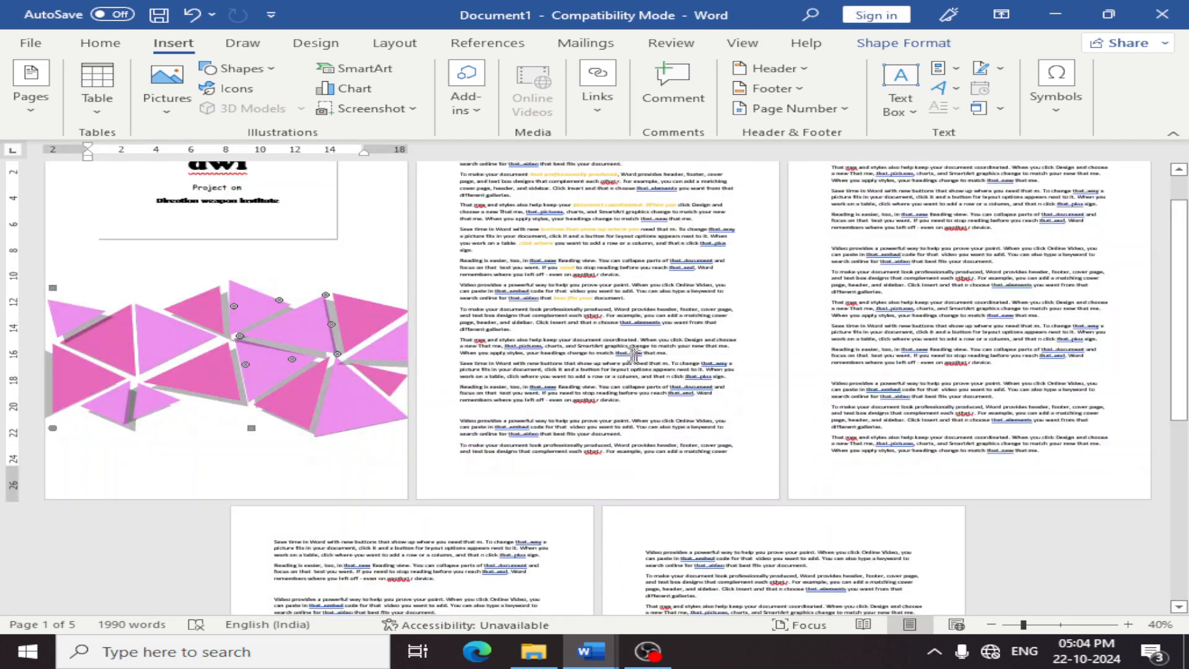
ctrl+scroll(62, 130, up, 5)
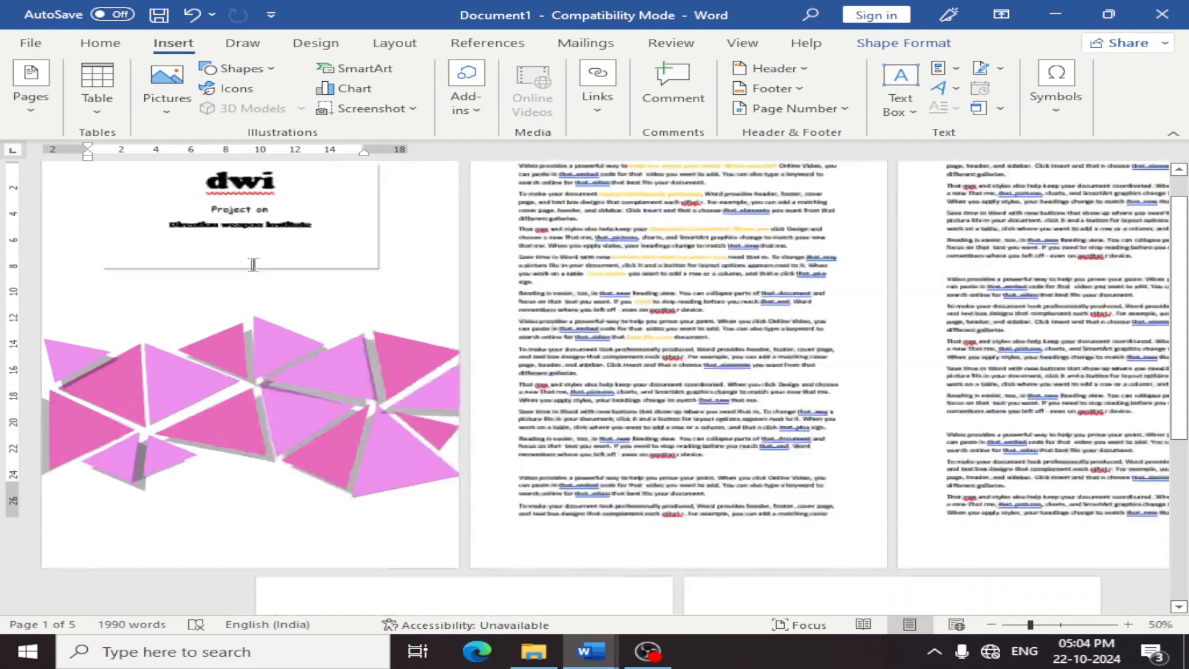
click(44, 111)
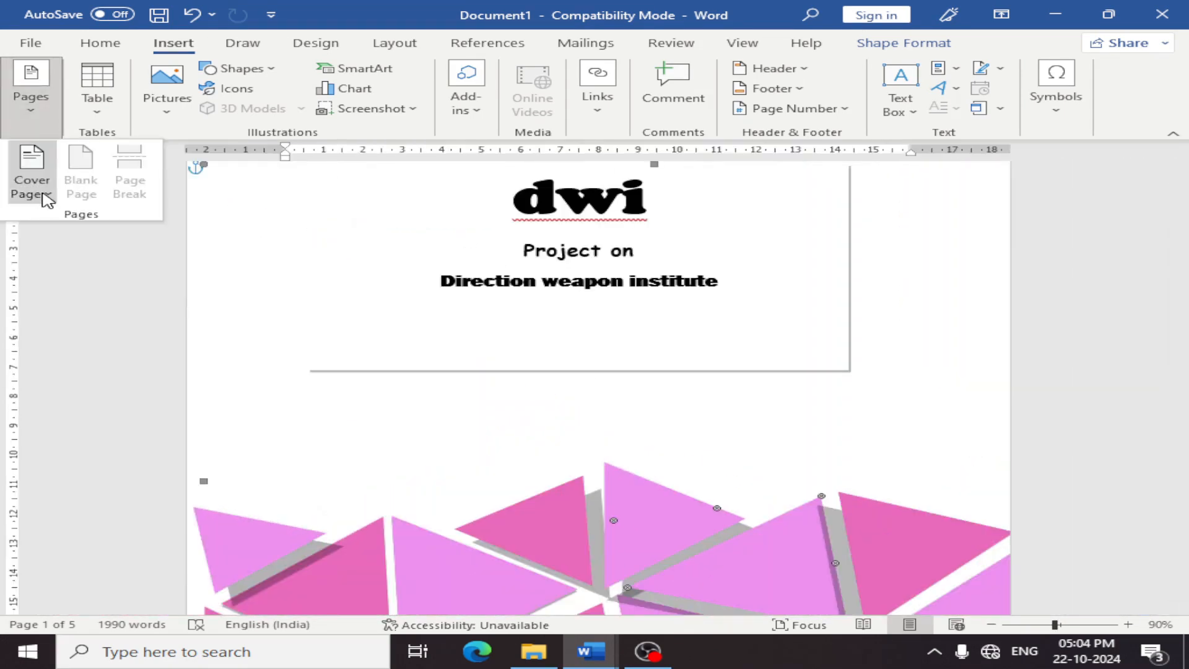
click(44, 197)
scroll(291, 454, down, 10)
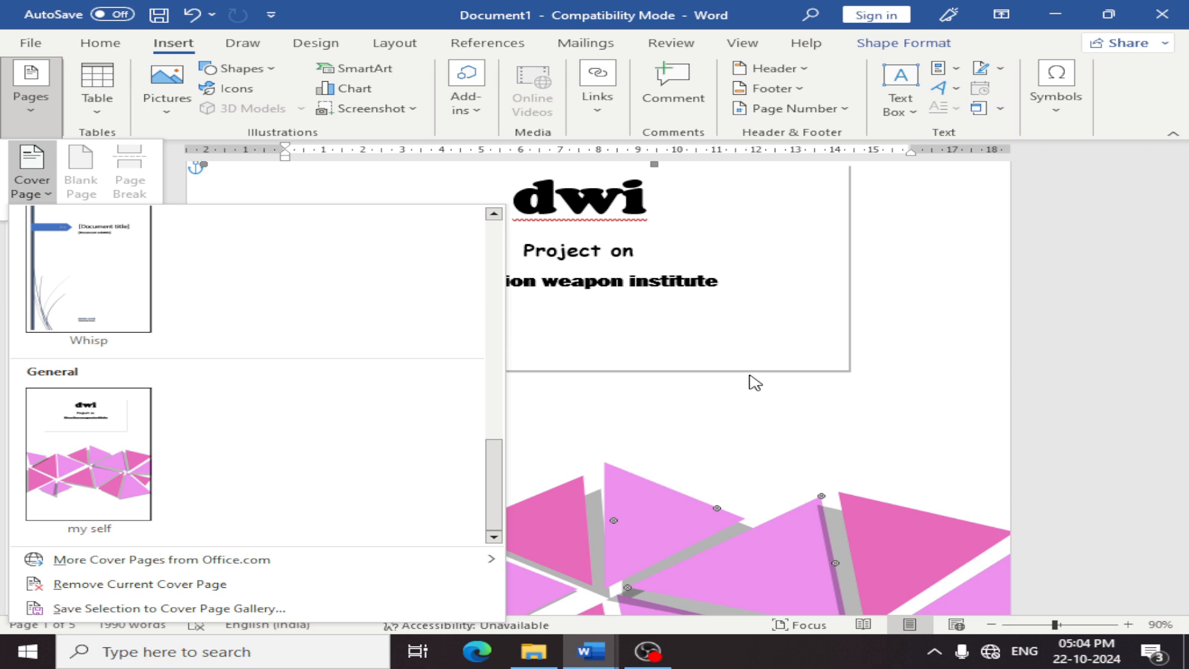
click(656, 406)
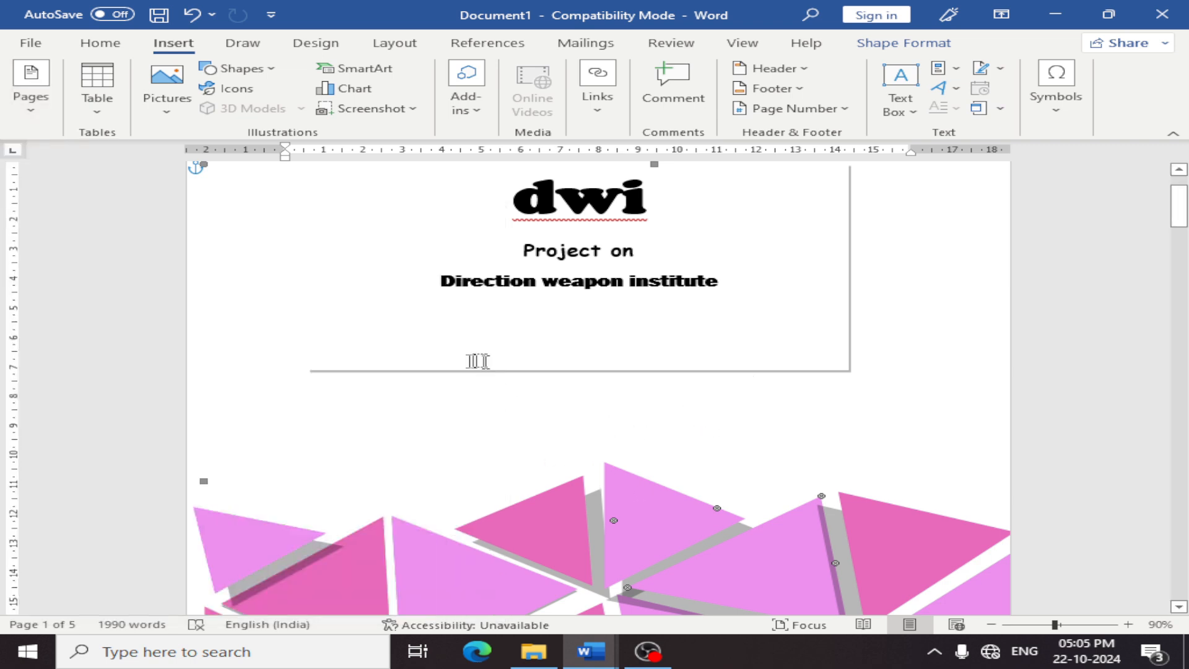
Delete the entire content of the document, including the cover design and all its text.
scroll(472, 349, down, 6)
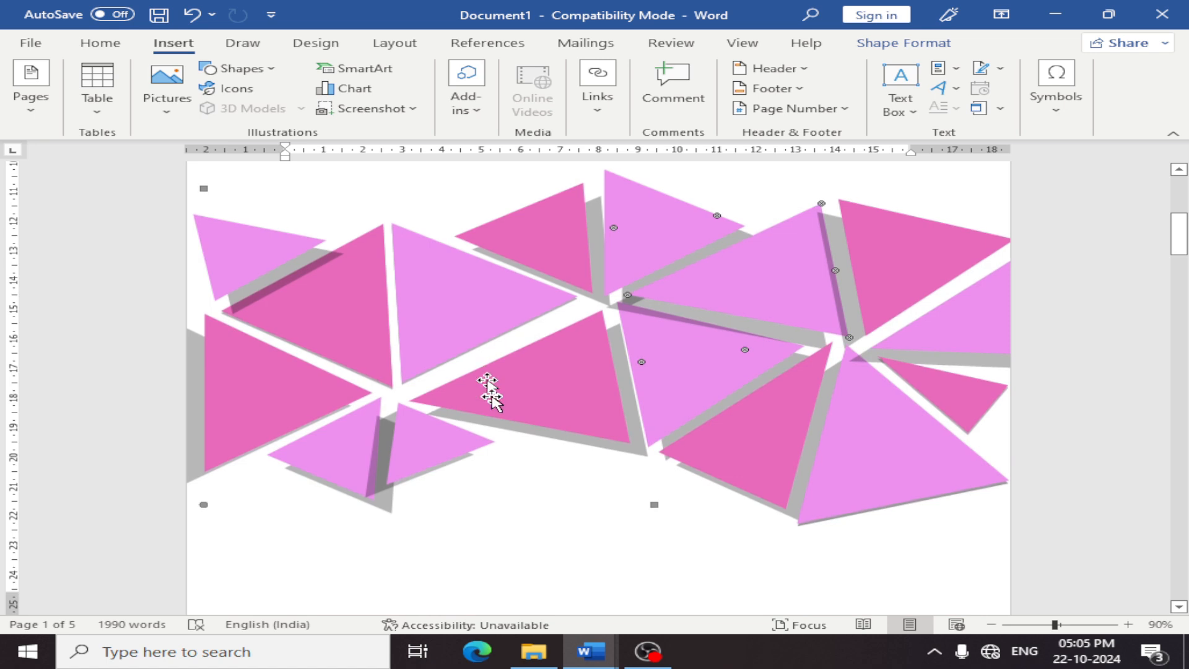
key(ctrl+a)
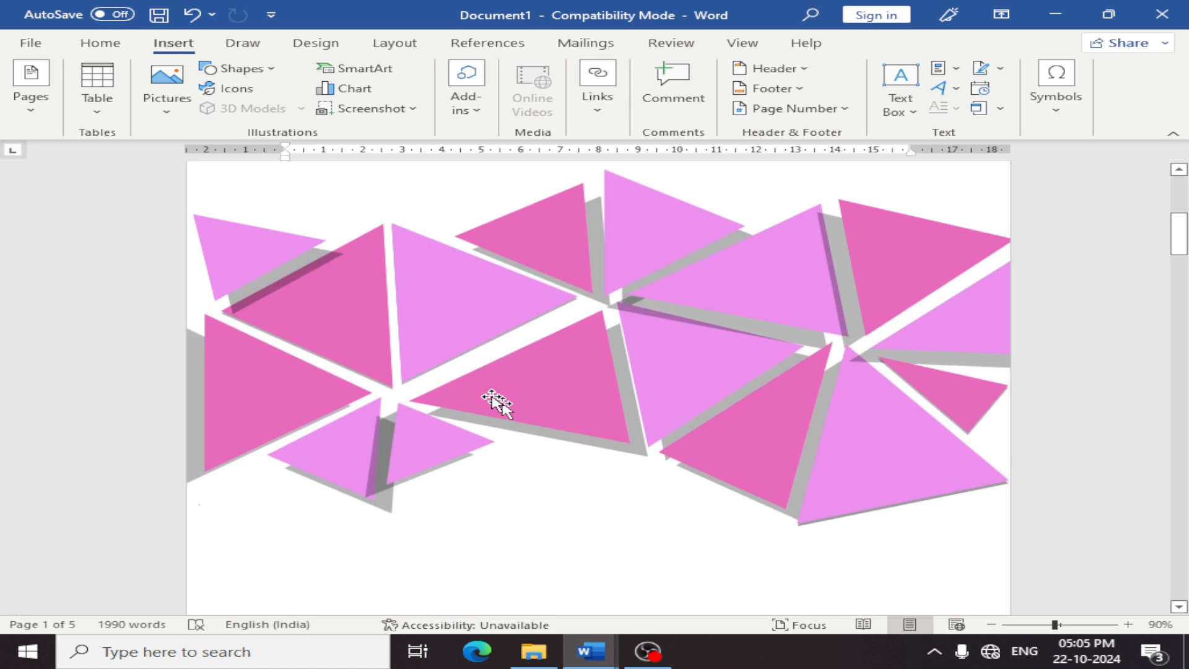
key(Delete)
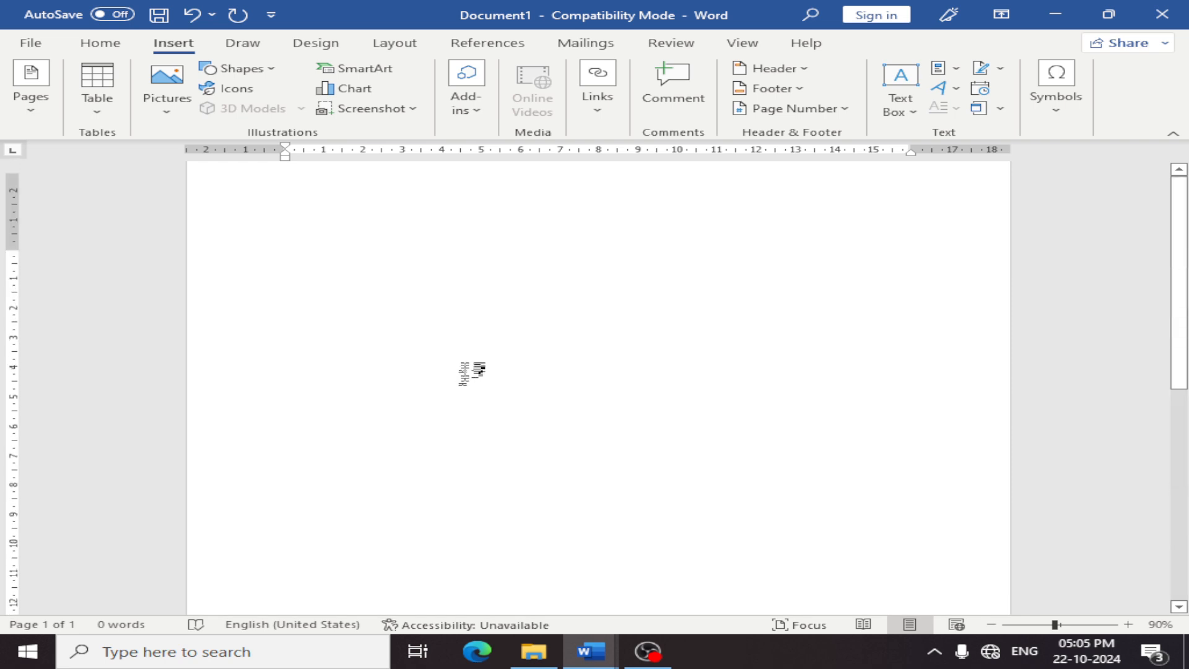
Generate sample paragraphs in the empty document with the =rand() function.
text(=ar)
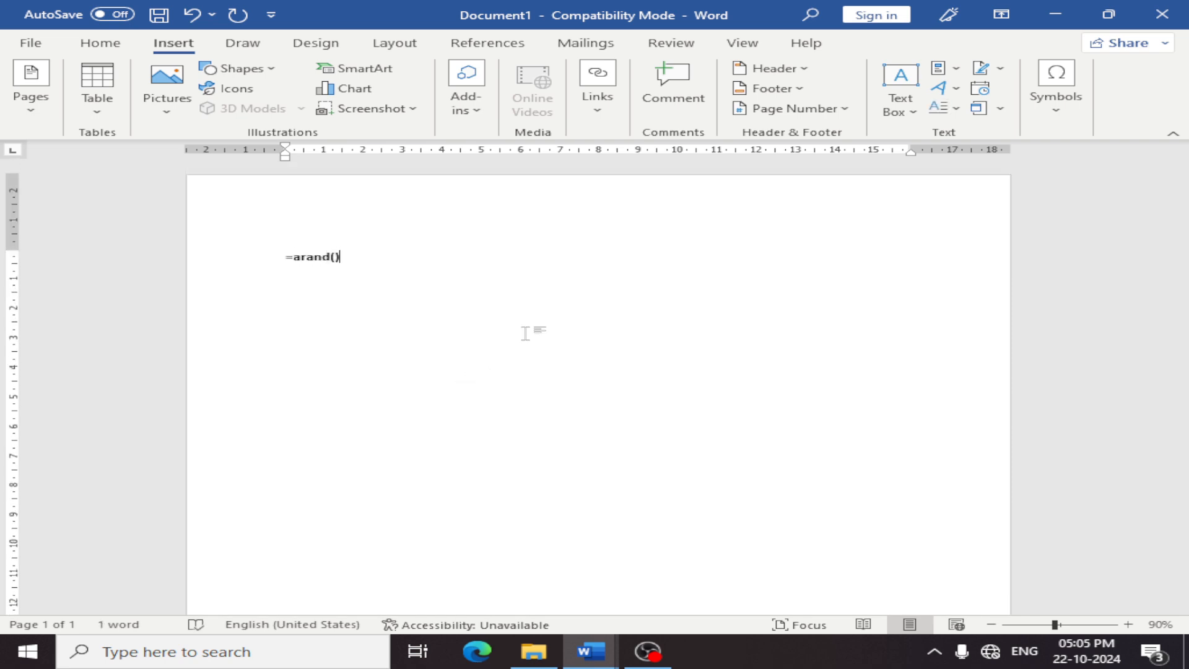
text(and())
key(Left)
key(Left)
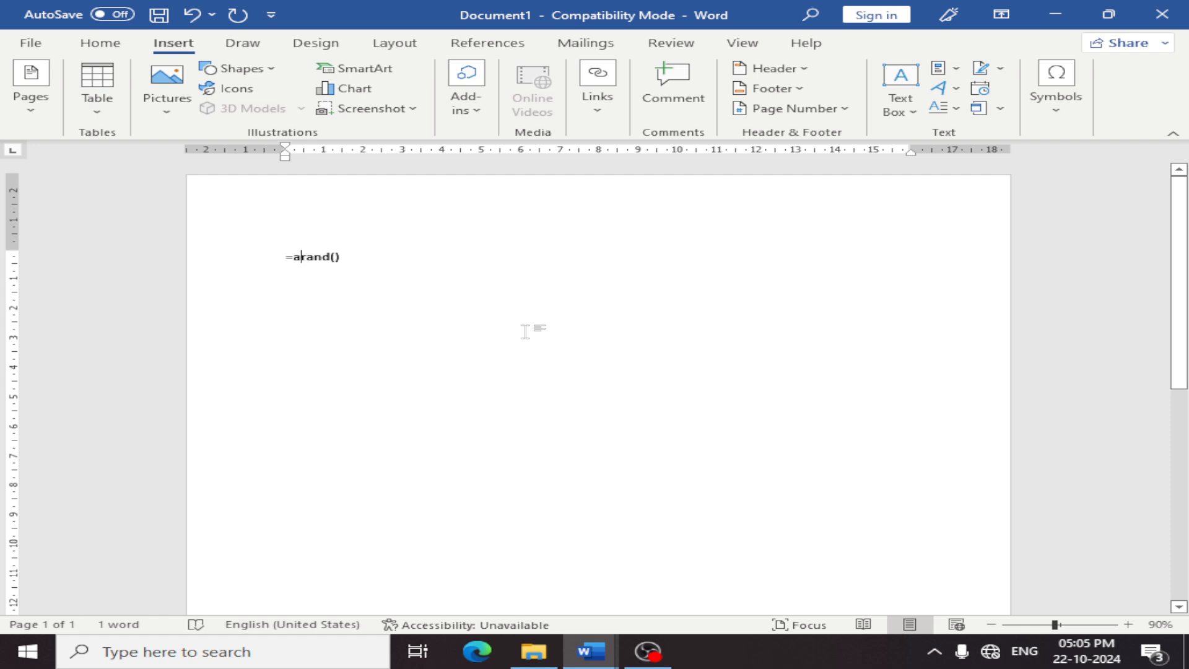
key(BackSpace)
key(Return)
key(BackSpace)
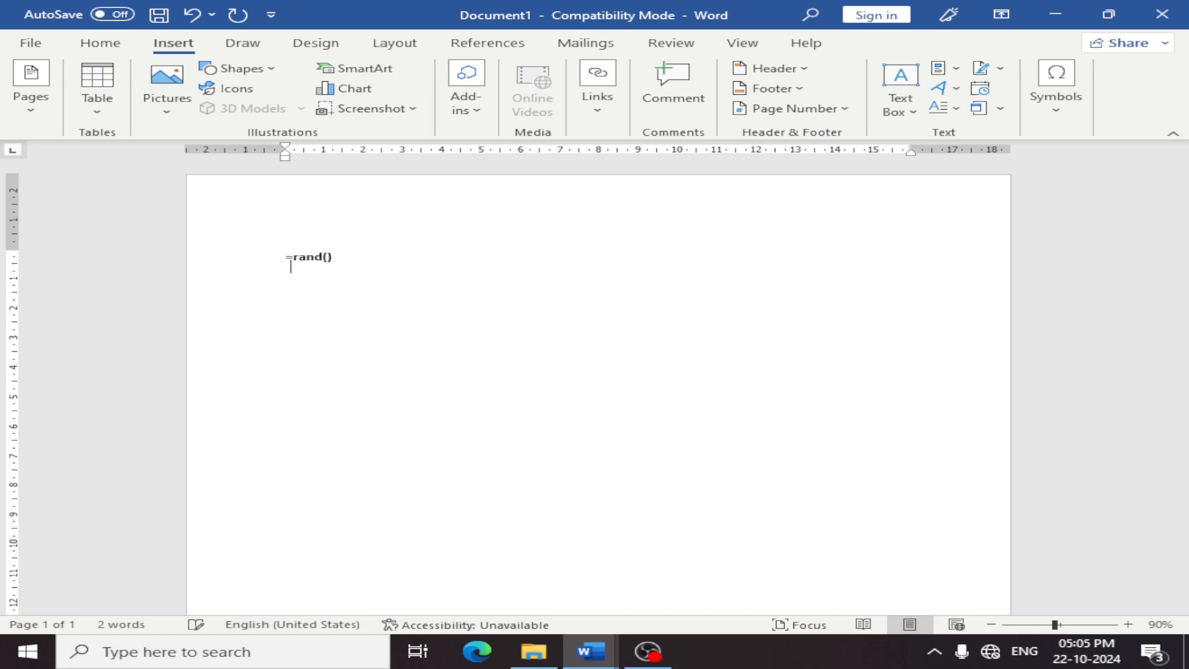
key(Right)
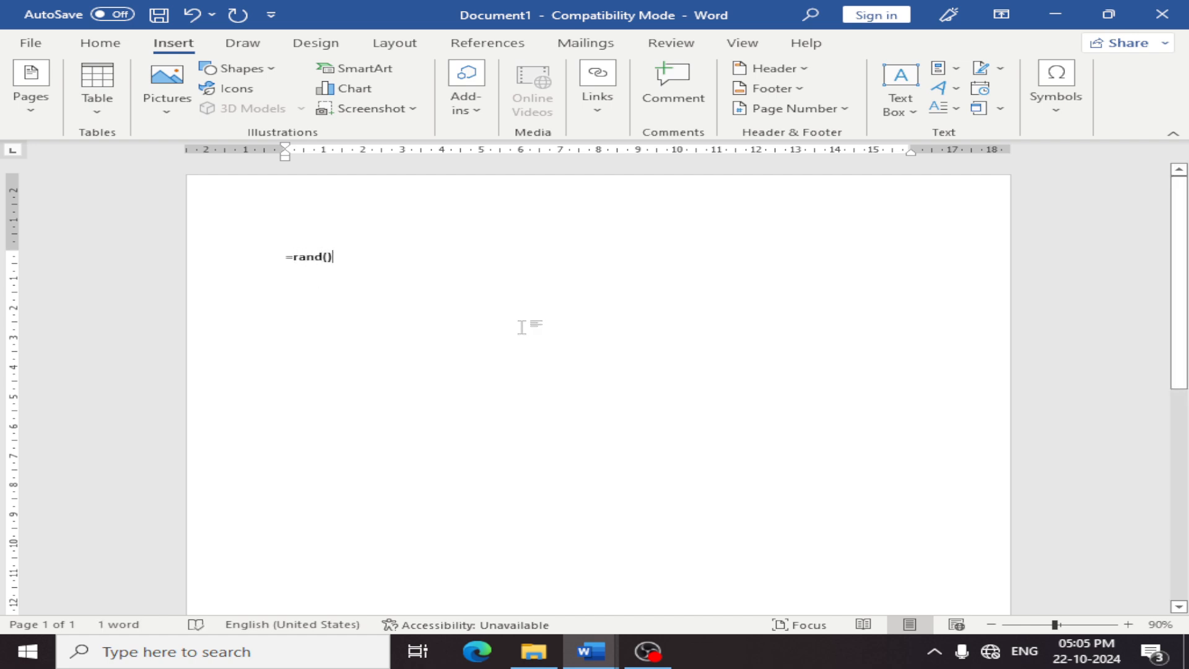
key(Return)
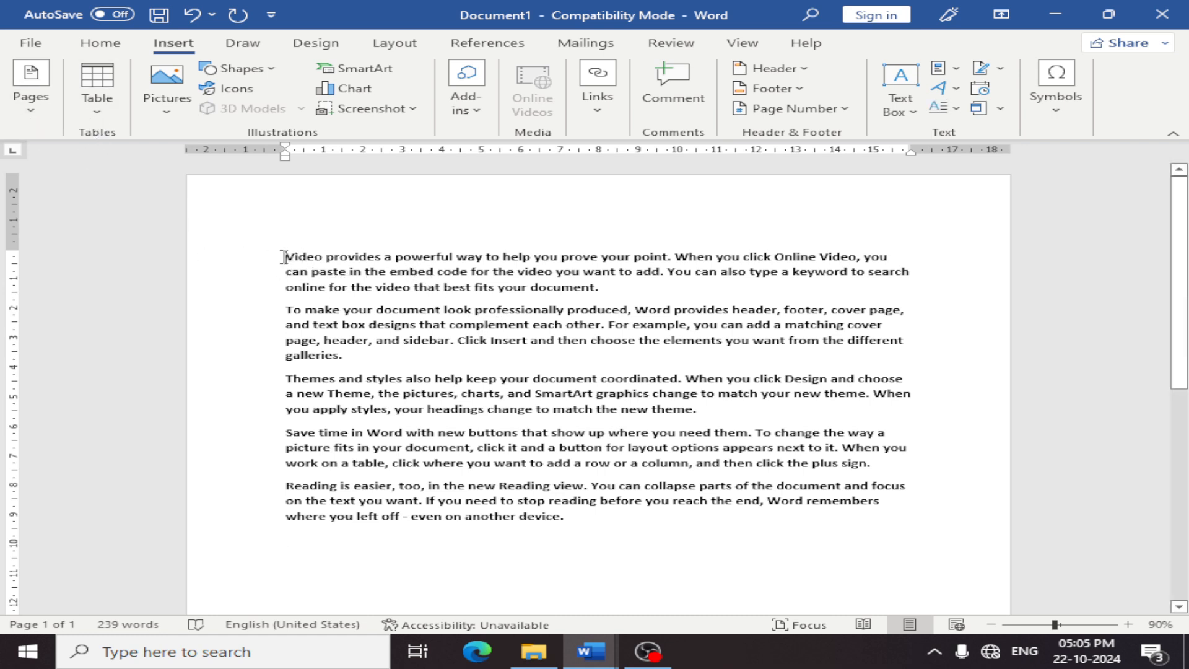
Insert a blank page before the first paragraph and place the cursor on it.
click(38, 106)
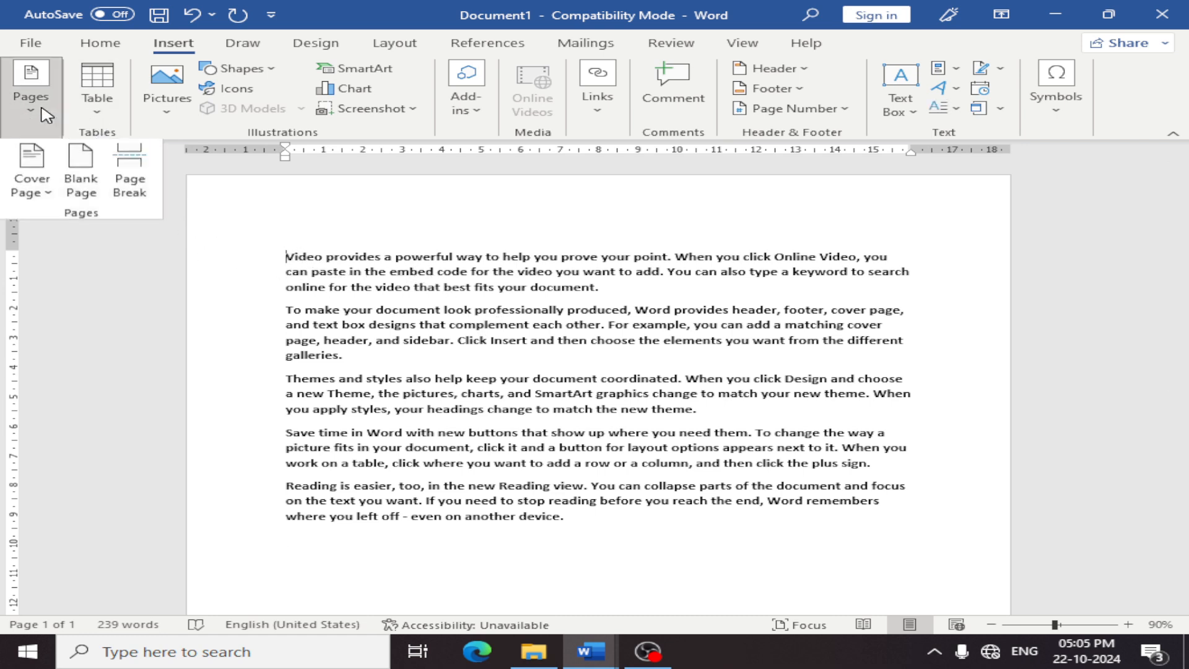
click(81, 195)
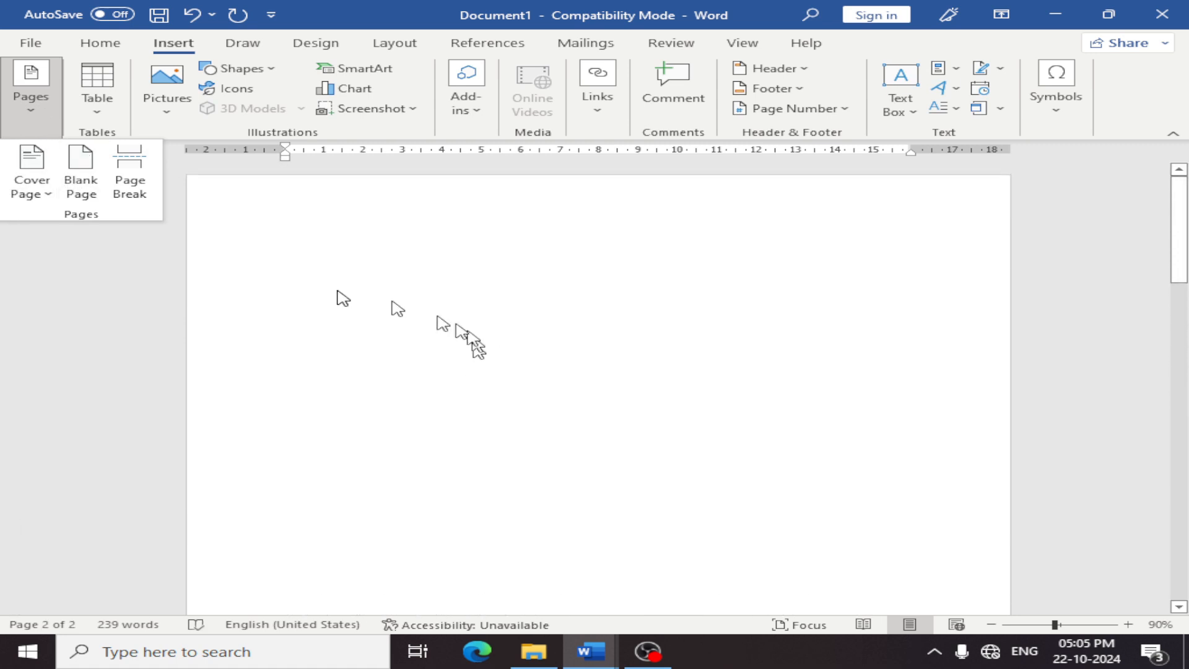
click(287, 242)
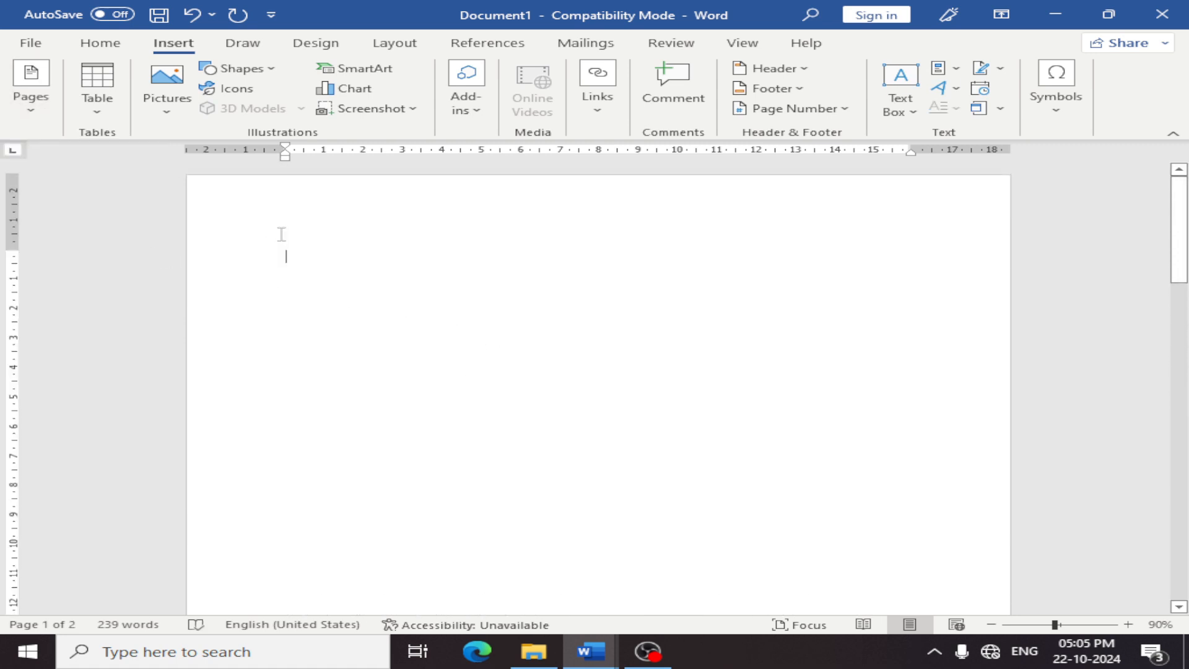
Insert the saved my self cover page from the General category and check it in front of the other pages.
click(60, 118)
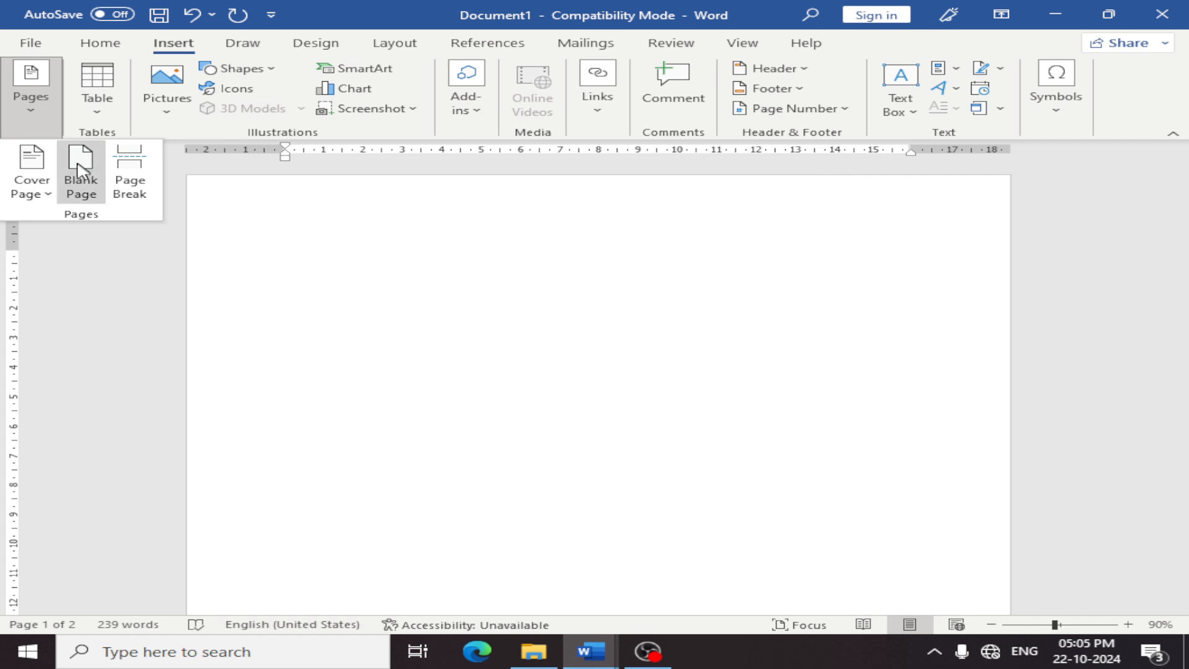
click(42, 200)
scroll(265, 430, down, 10)
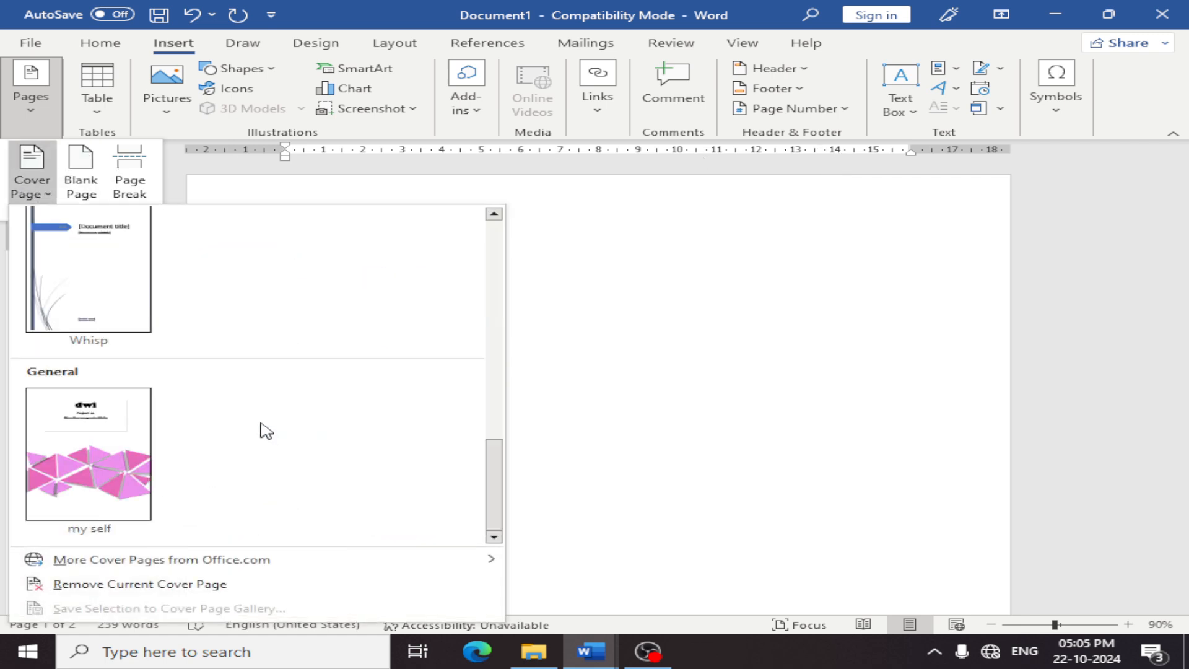
click(90, 443)
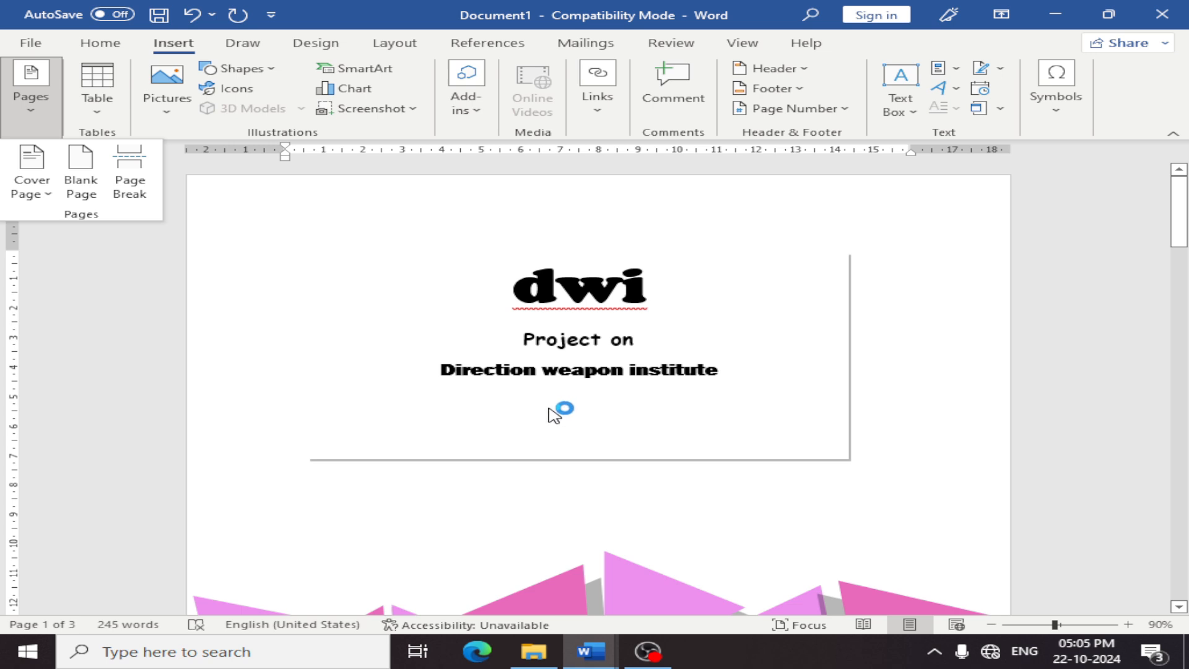
scroll(549, 412, down, 8)
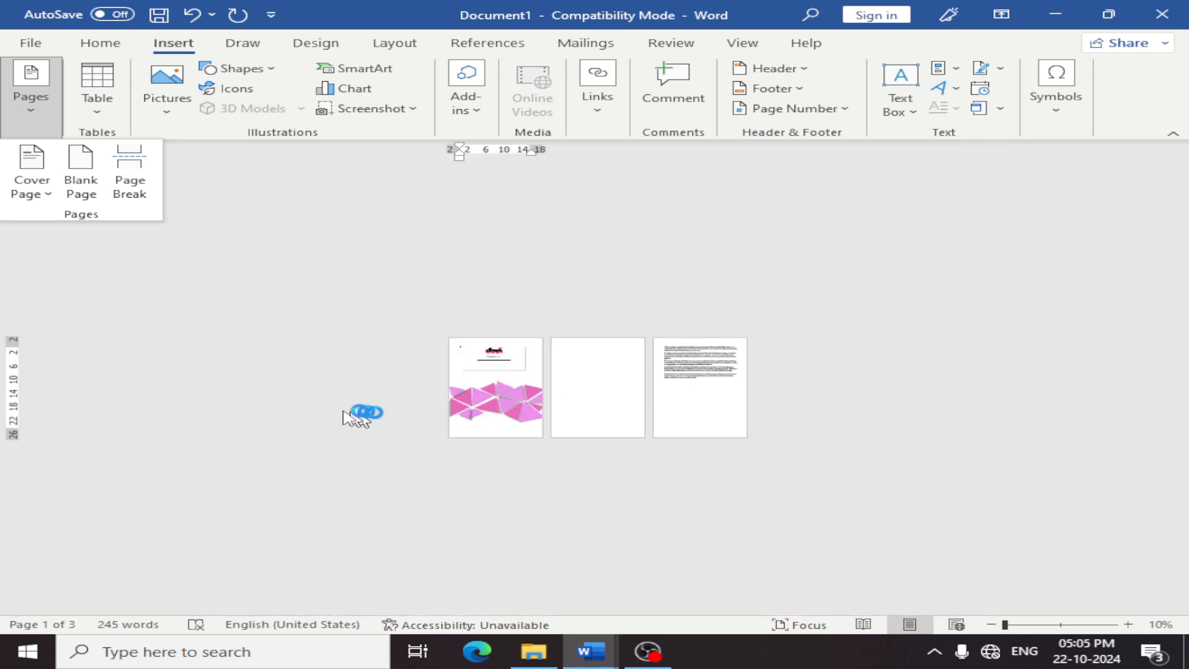
scroll(533, 393, up, 6)
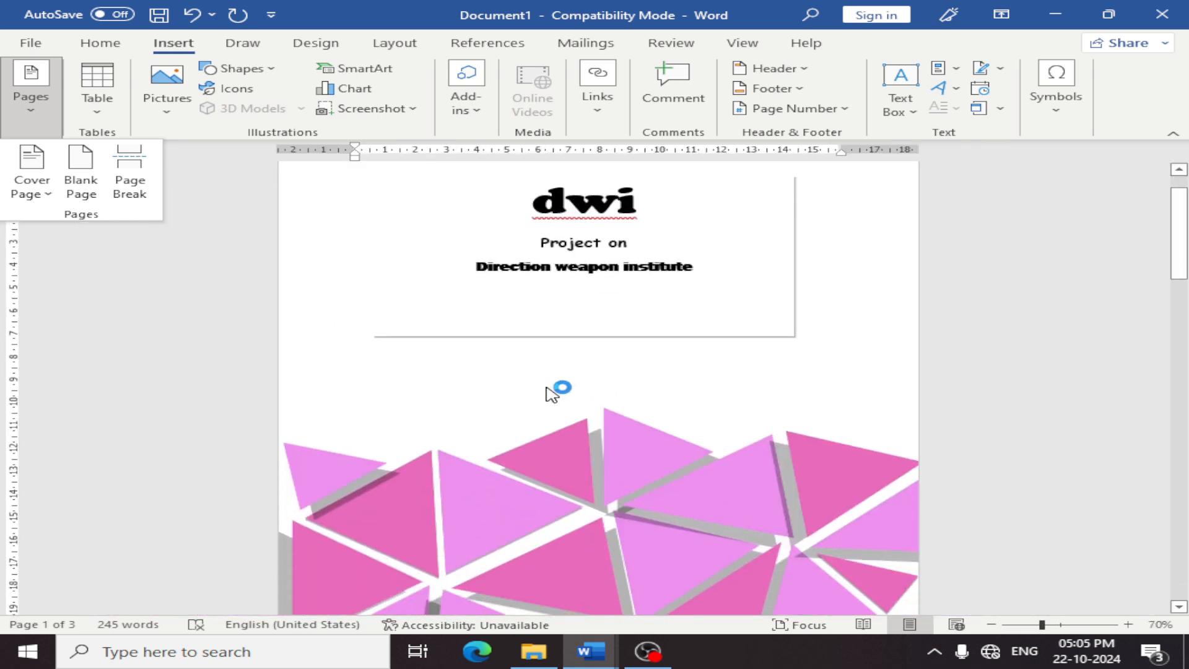
scroll(552, 391, up, 3)
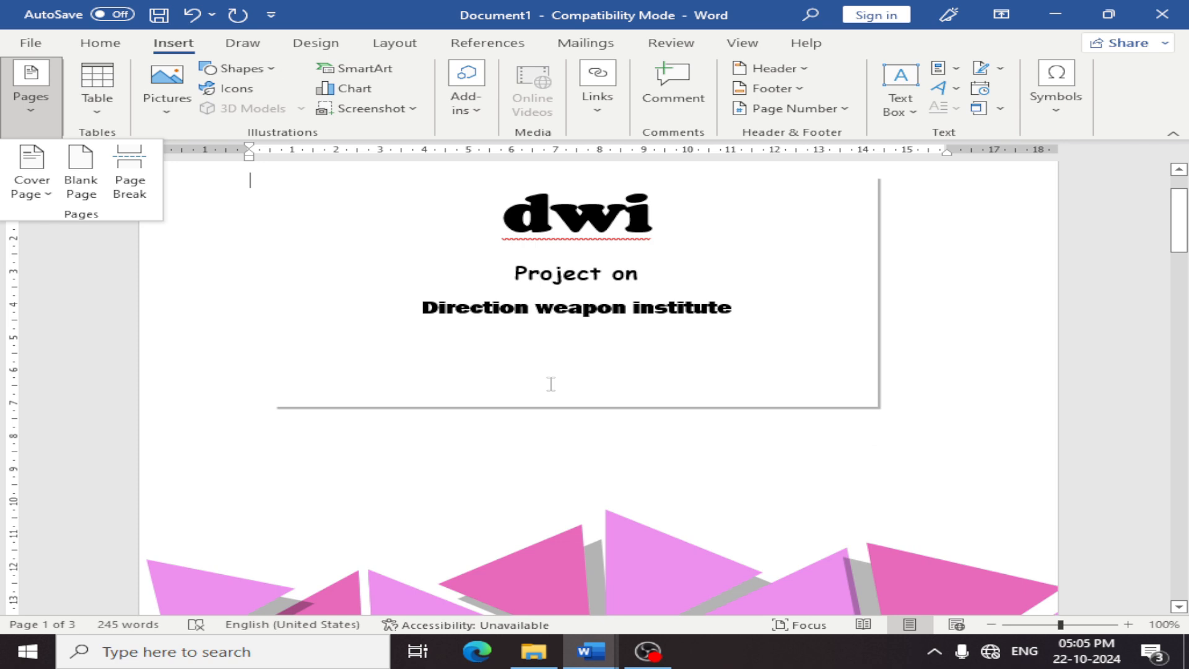
scroll(554, 390, up, 1)
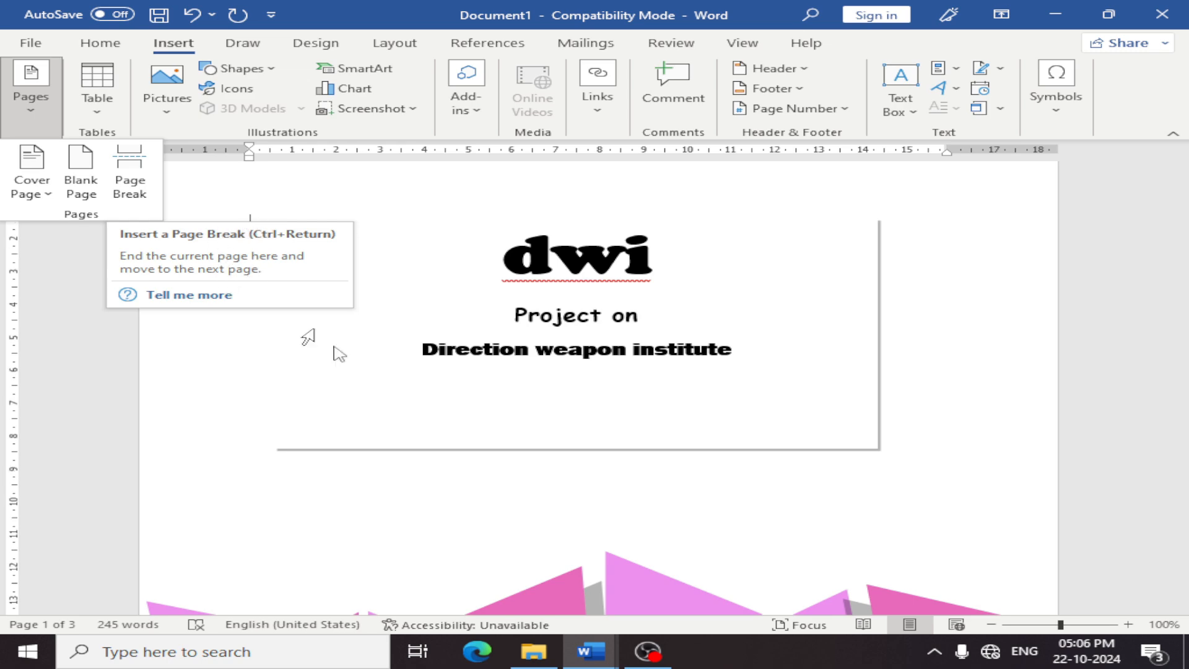
Insert a page break after the first sample paragraph, the one ending in "best fits your document.".
scroll(640, 453, down, 10)
scroll(522, 462, down, 10)
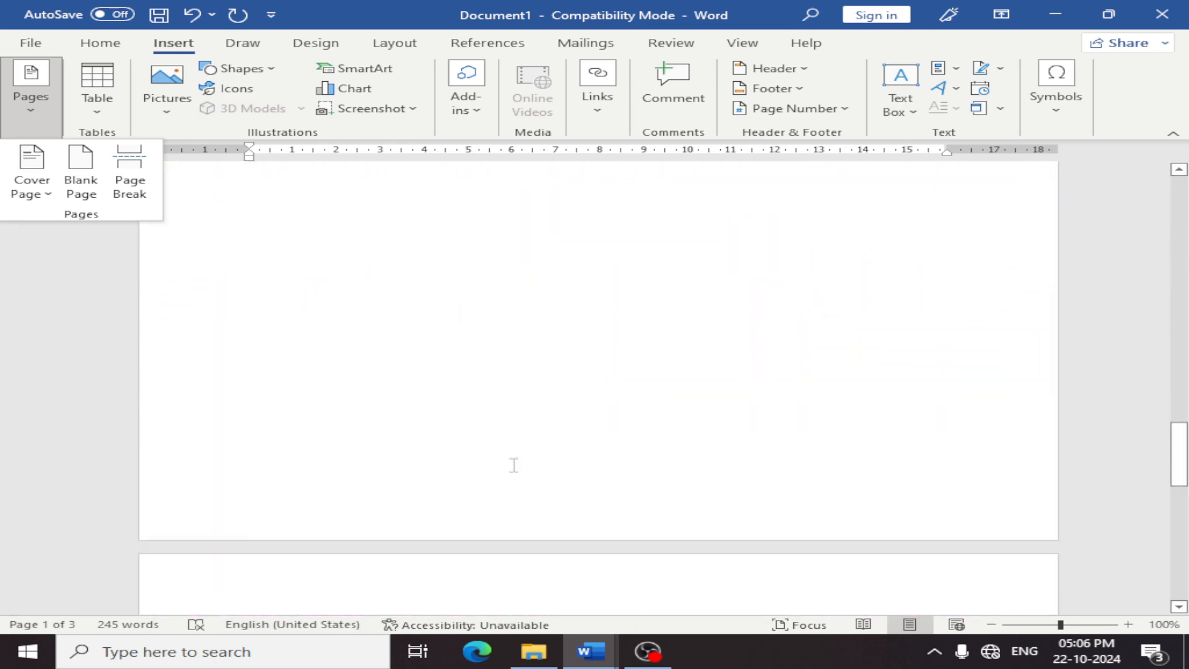
scroll(545, 365, up, 6)
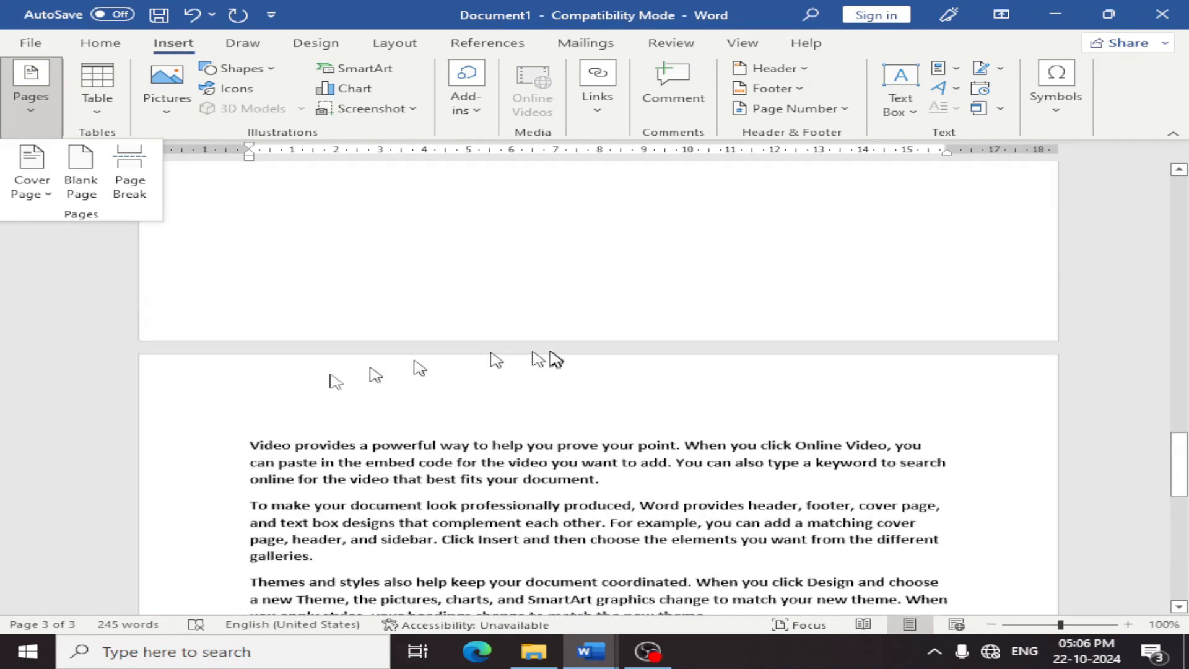
click(243, 445)
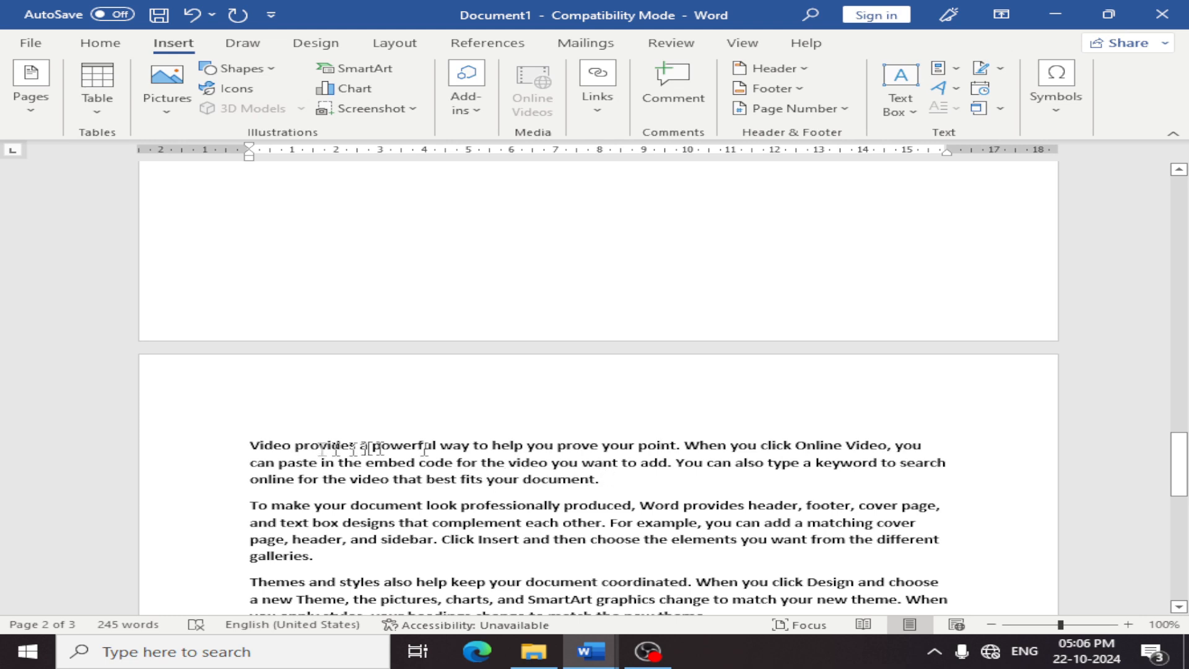
drag(263, 445, 626, 481)
click(612, 482)
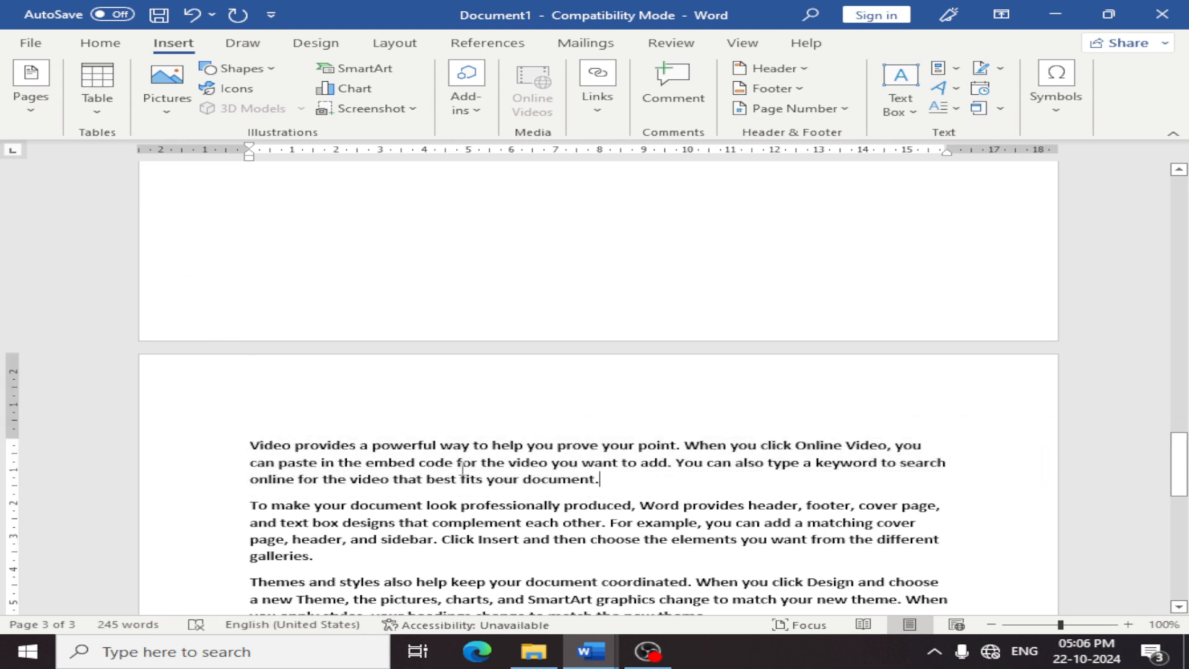
key(ctrl+Return)
scroll(471, 464, up, 15)
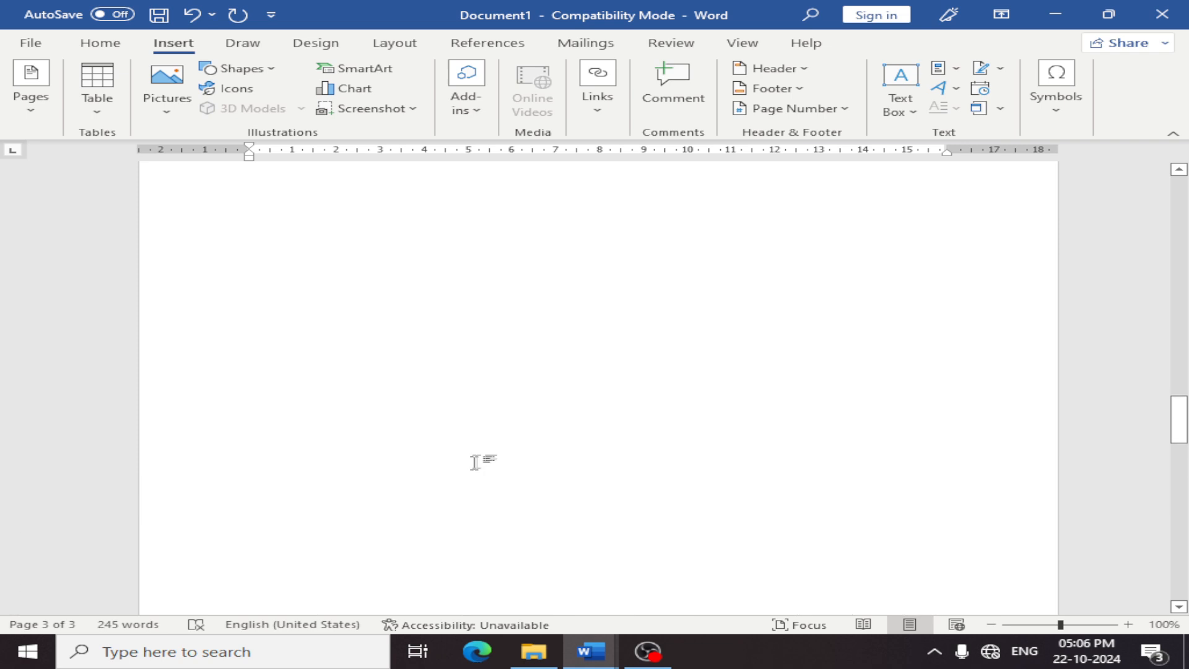
Insert a page break after the paragraph ending in "different galleries." and review the resulting page layout.
scroll(483, 454, down, 15)
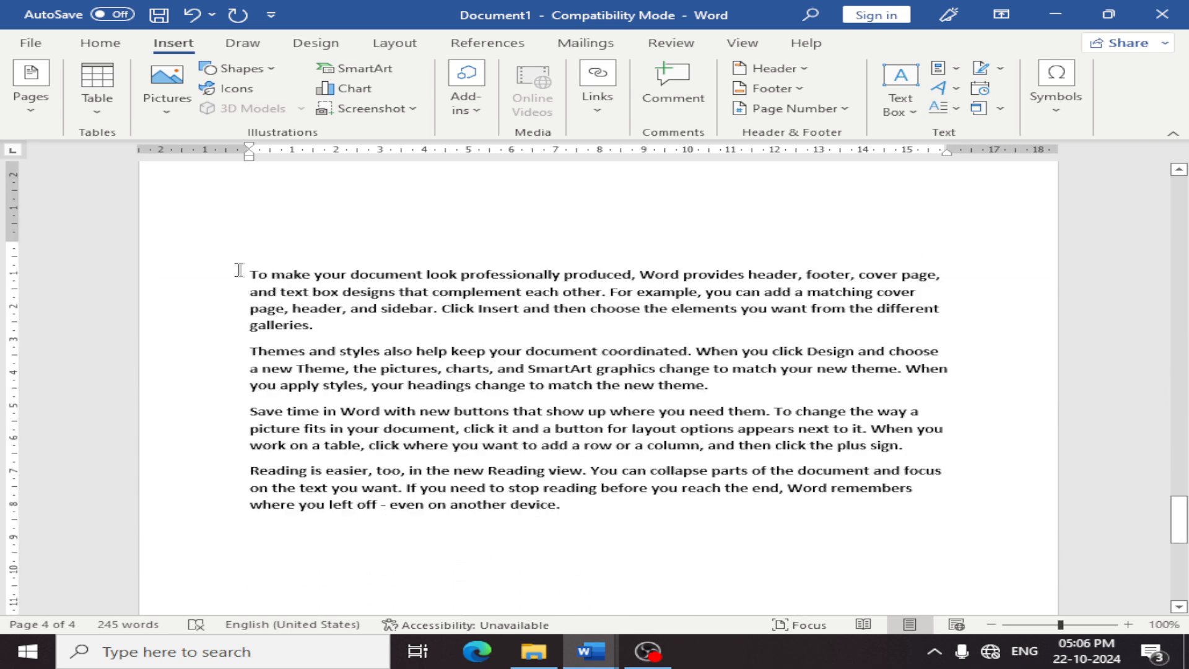
drag(237, 271, 328, 339)
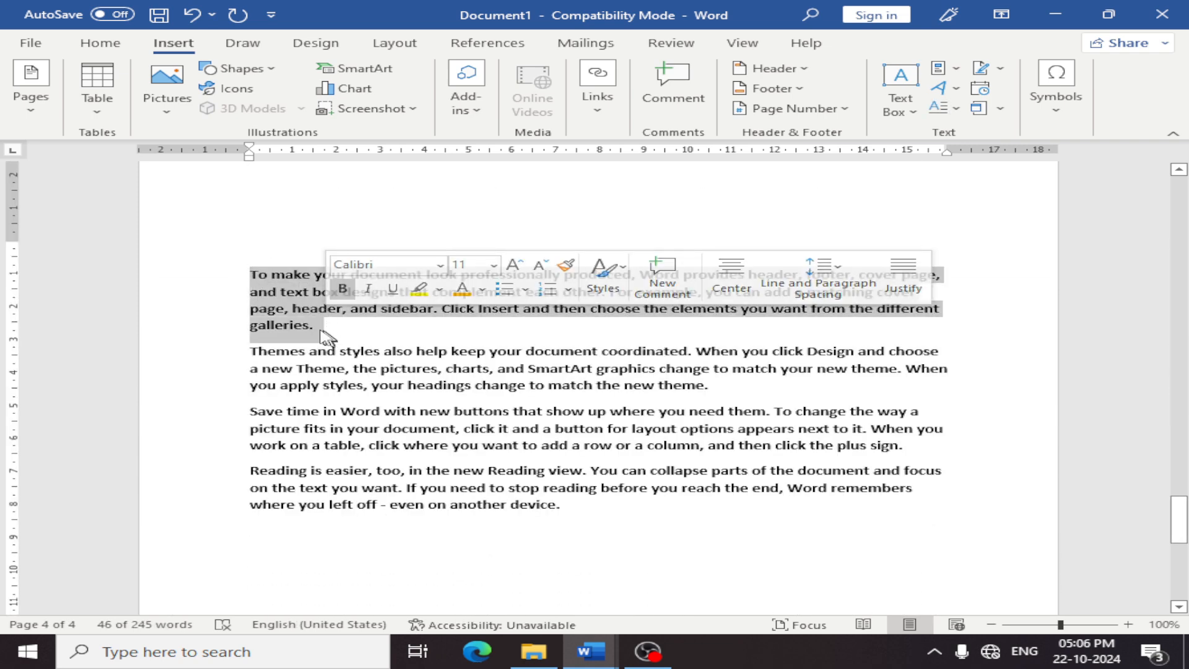
click(321, 333)
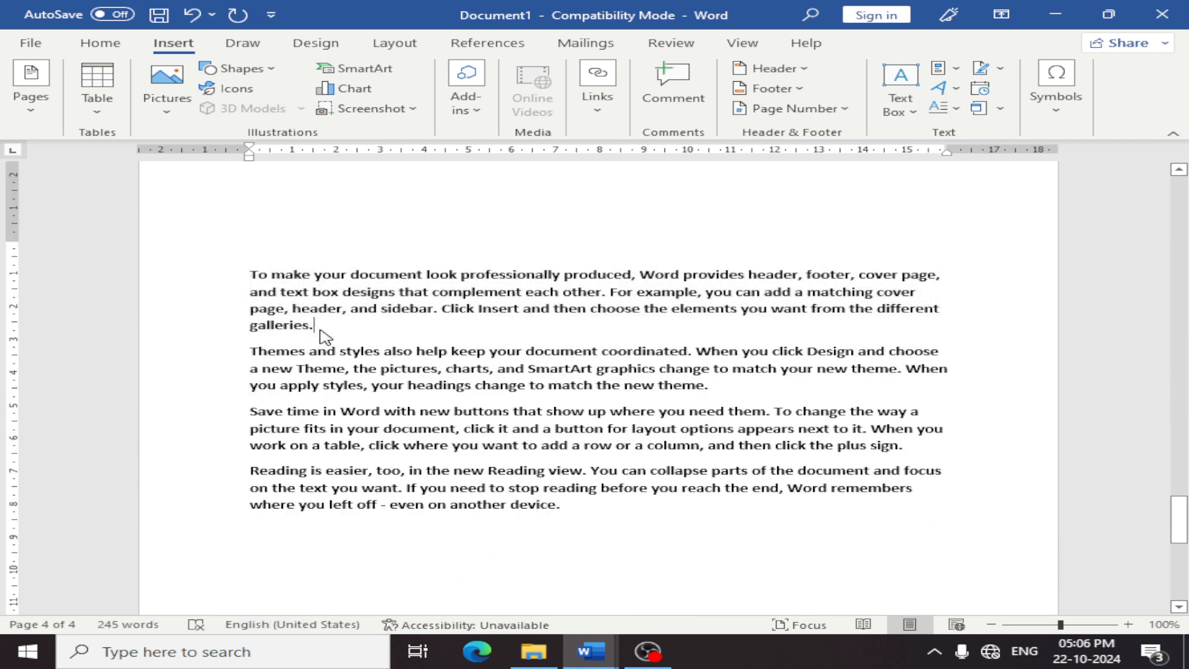
click(34, 114)
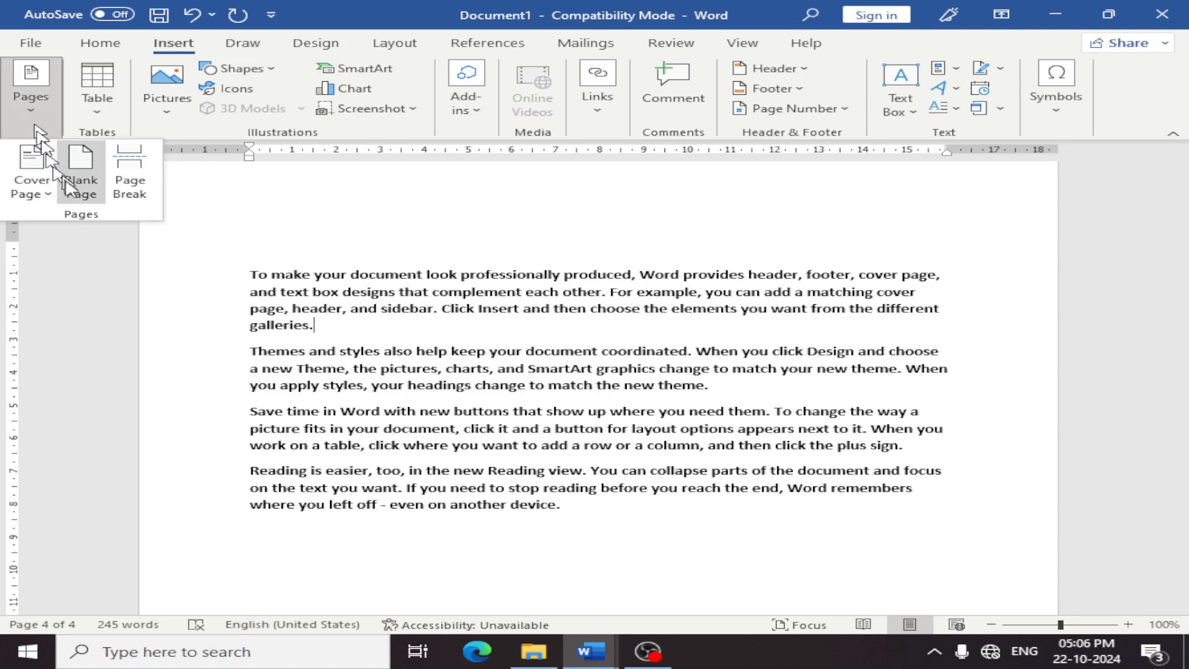
click(129, 180)
scroll(497, 365, down, 5)
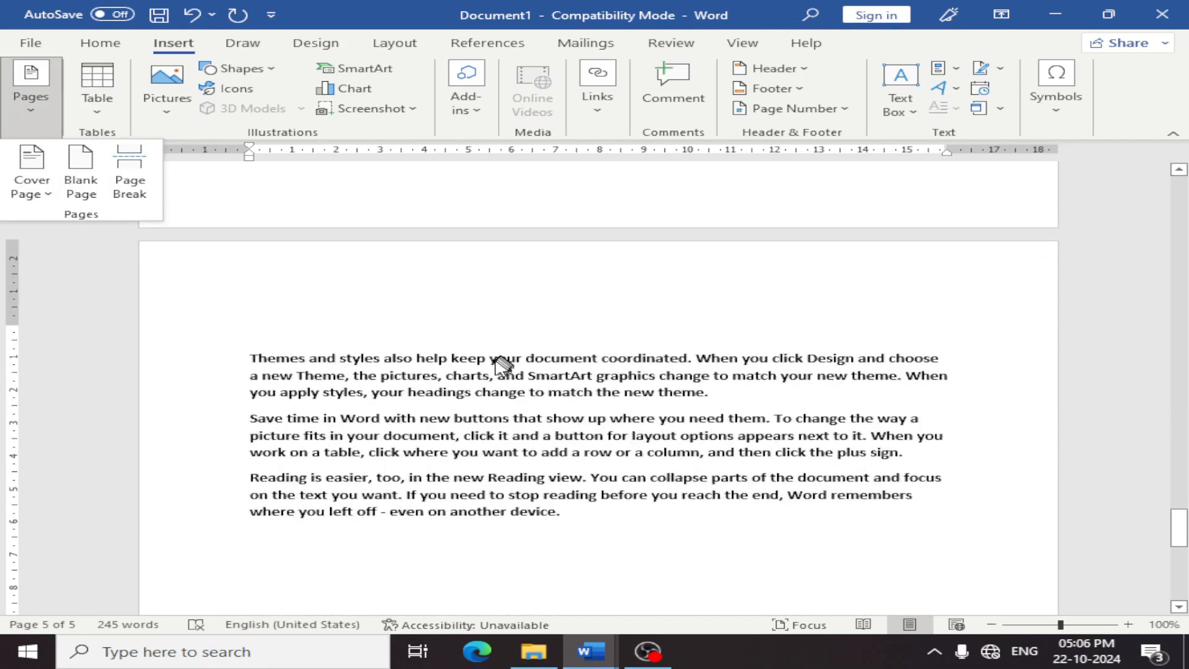
ctrl+scroll(500, 366, down, 6)
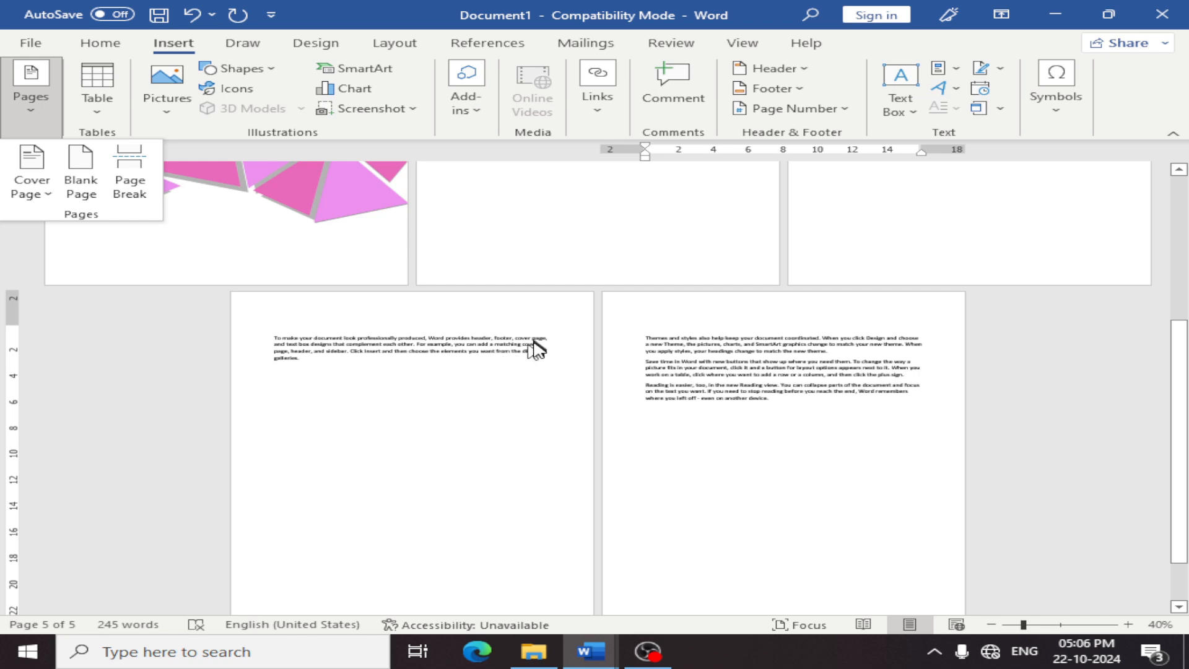
scroll(535, 347, up, 5)
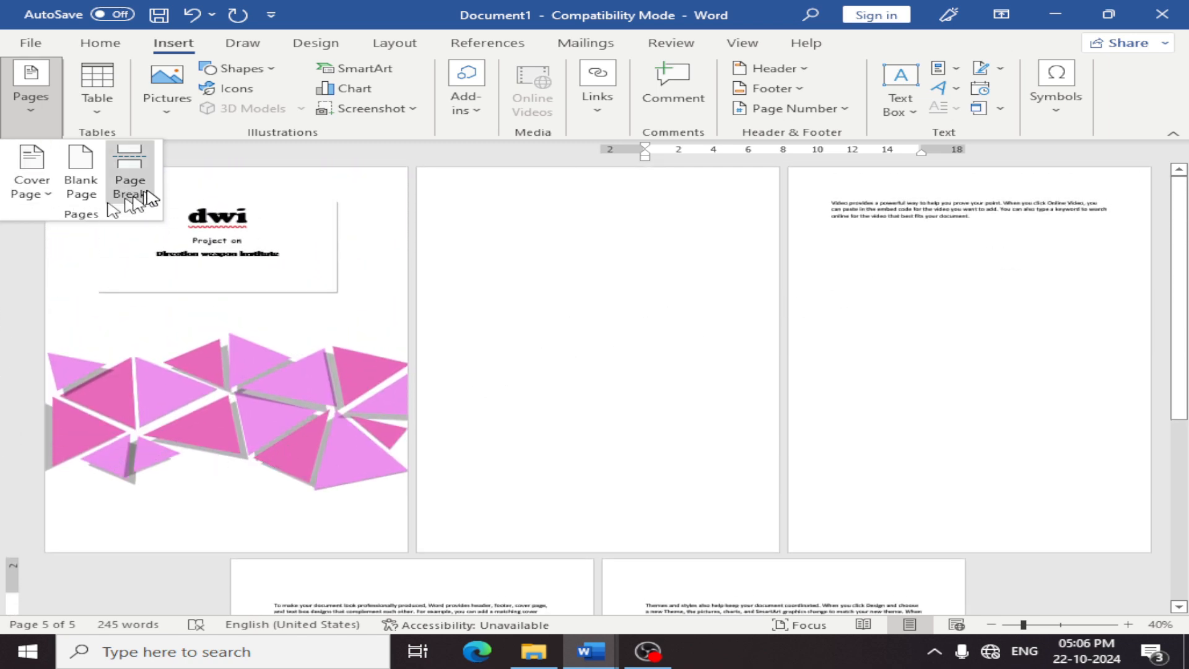
Show the formatting marks and examine the page break marks from the last pages back to the cover.
click(101, 45)
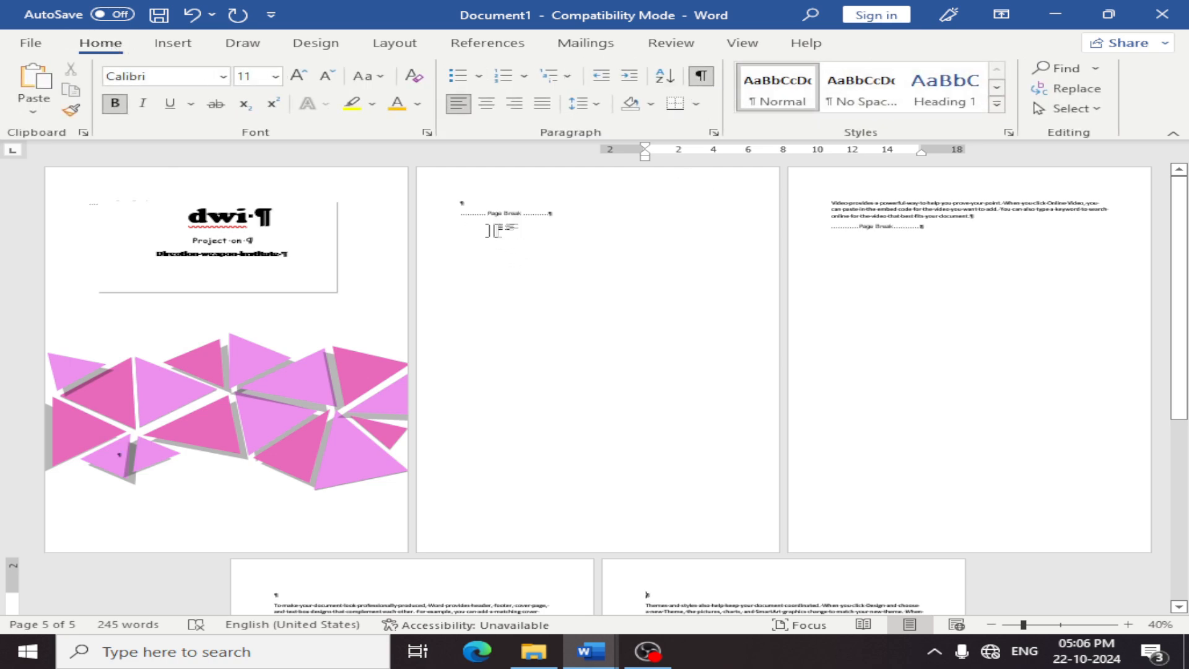
ctrl+scroll(532, 213, up, 5)
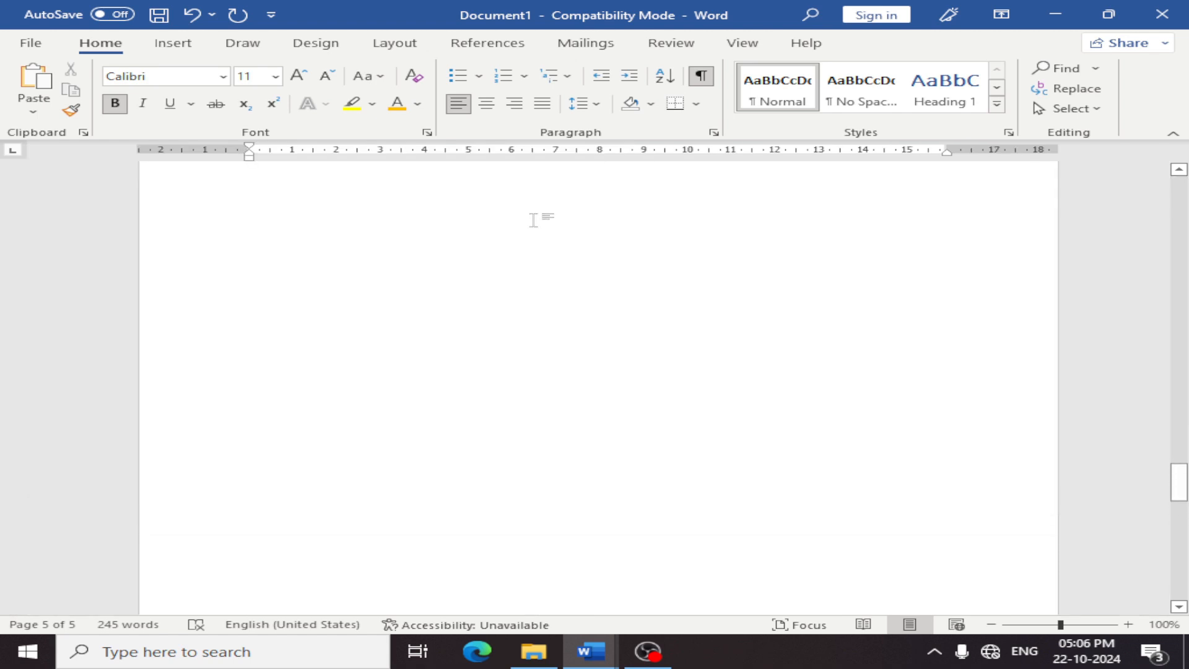
scroll(539, 223, up, 5)
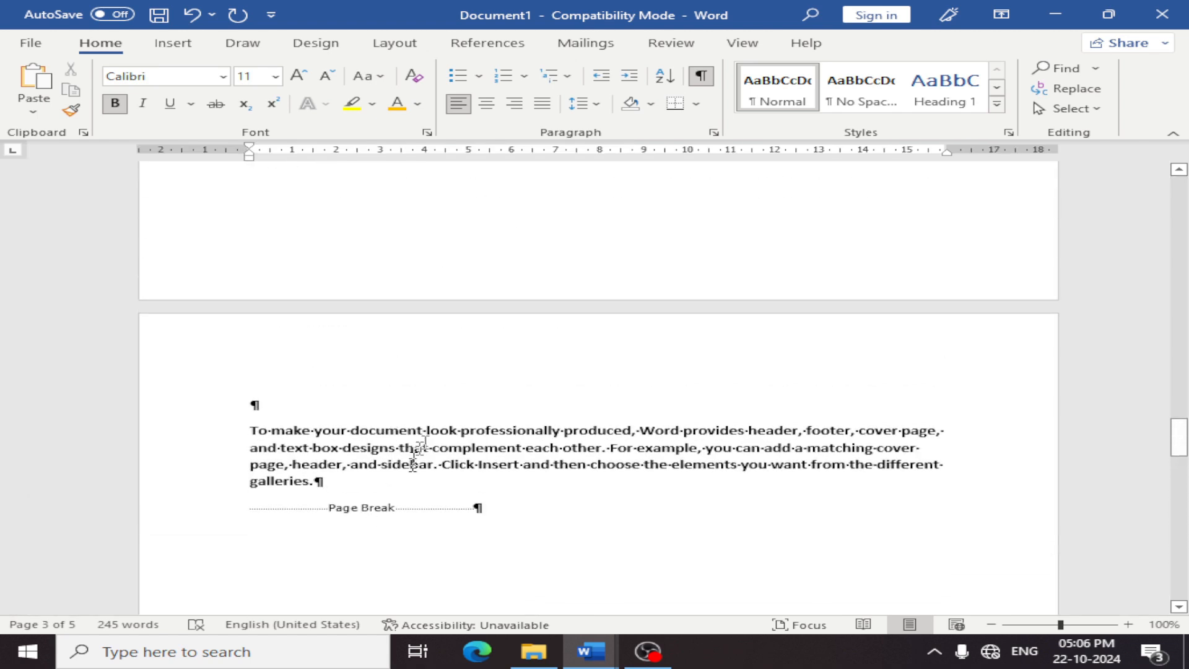
scroll(512, 338, up, 15)
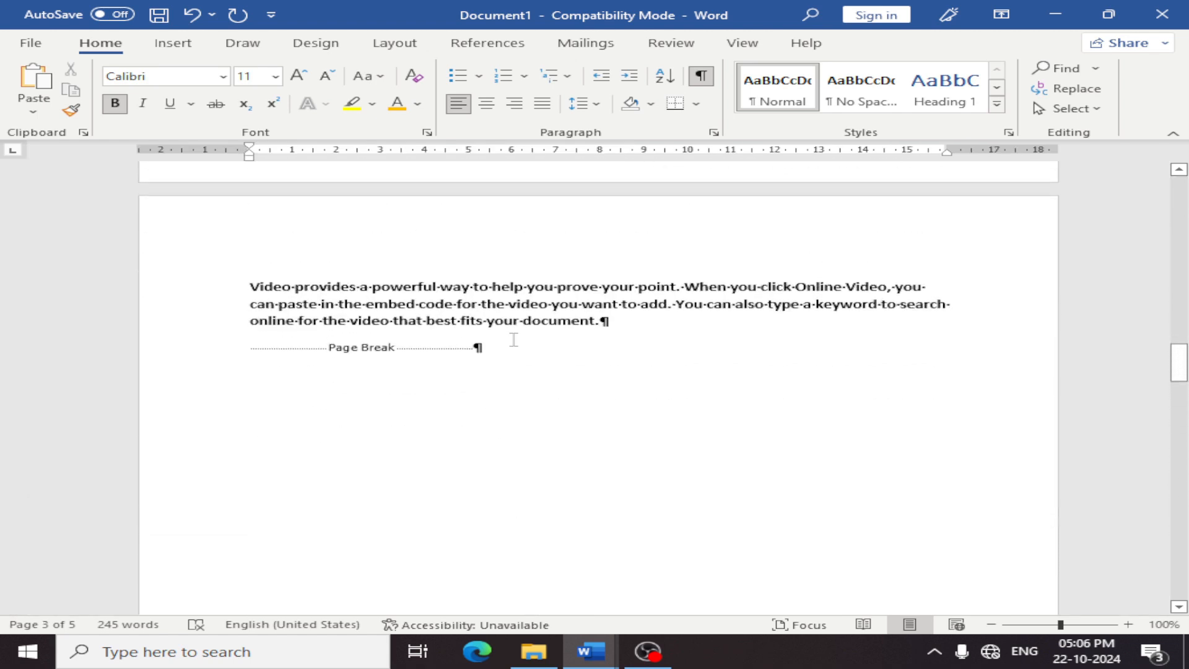
scroll(514, 340, up, 15)
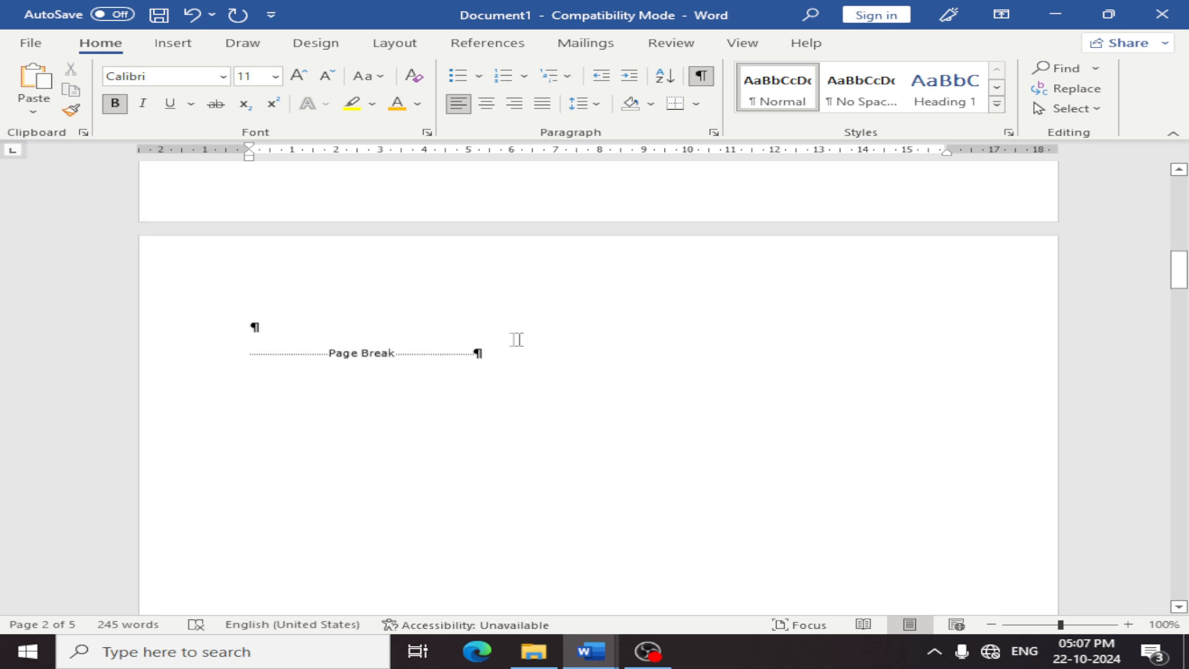
scroll(517, 339, up, 10)
ctrl+scroll(518, 344, down, 9)
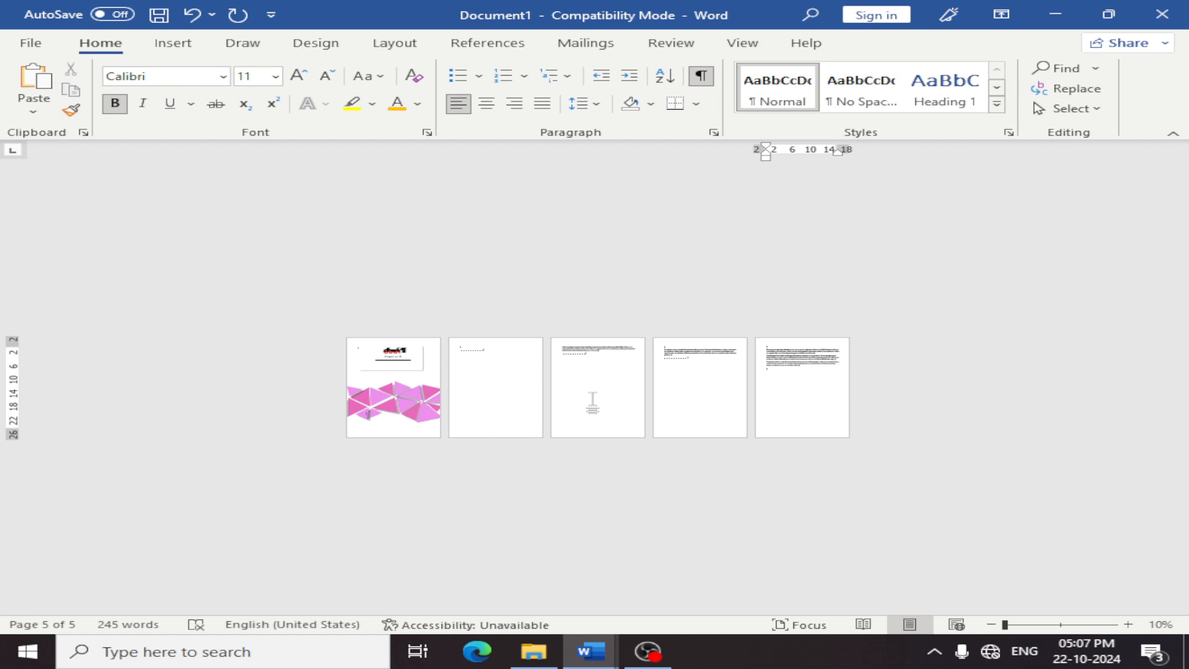
click(173, 43)
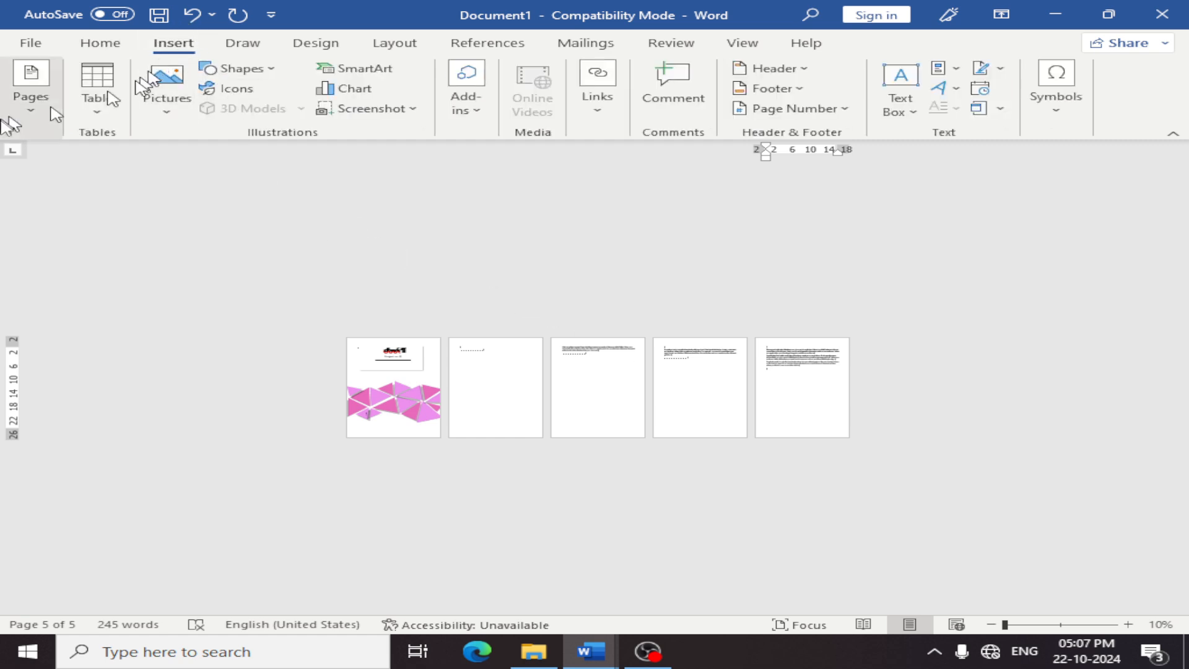
click(31, 108)
click(159, 228)
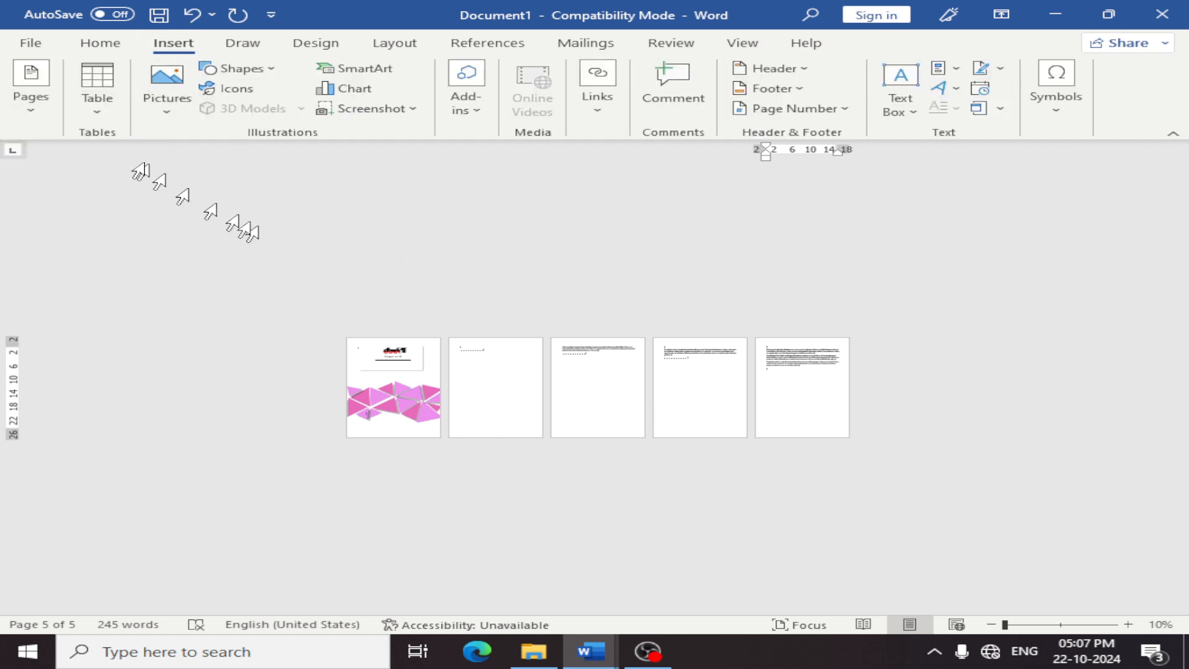